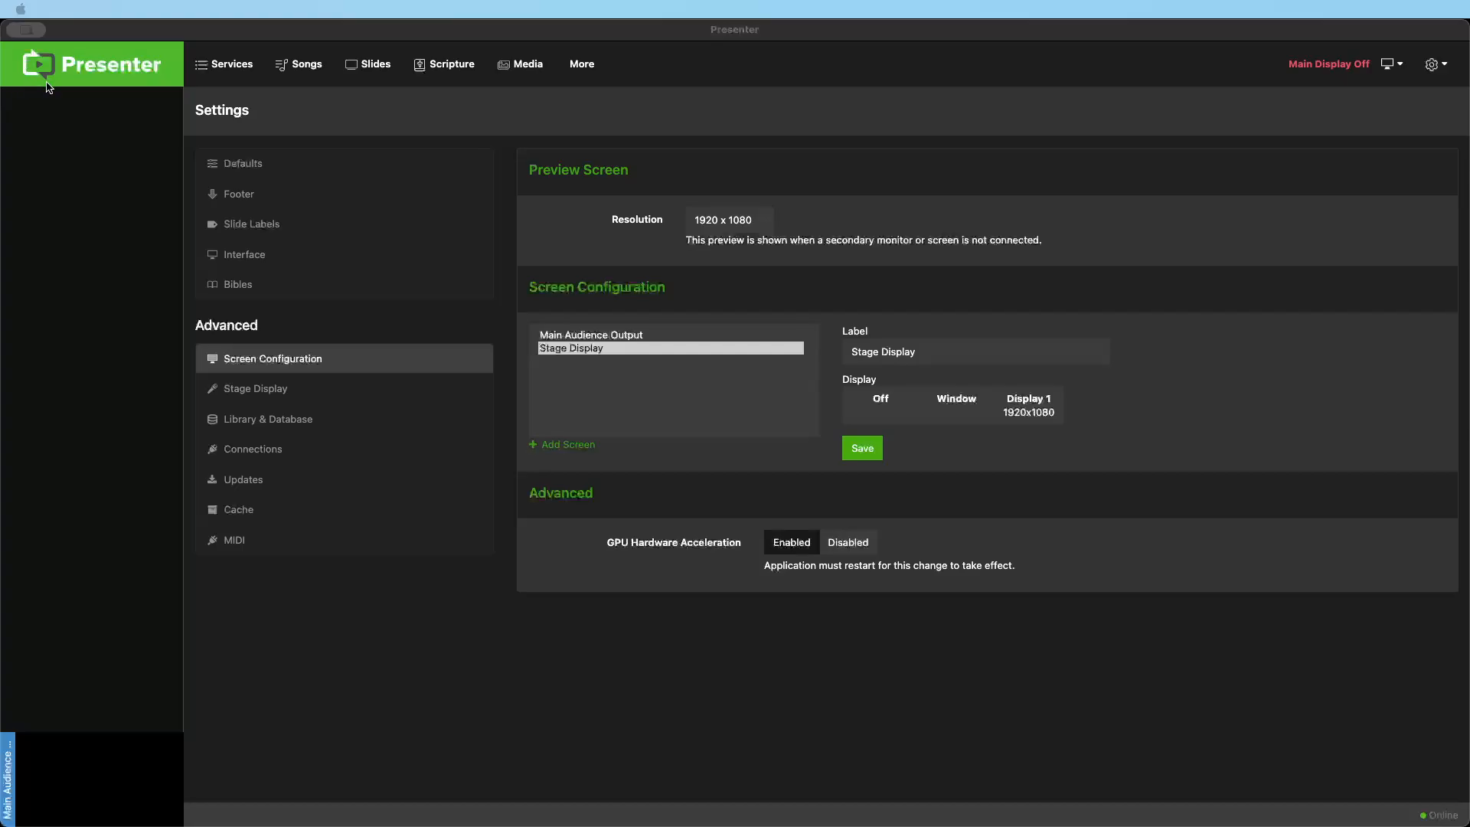
Open the Oct 15 Youth Wednesday Night service
{"action": "left_click", "coordinate": [230, 67]}
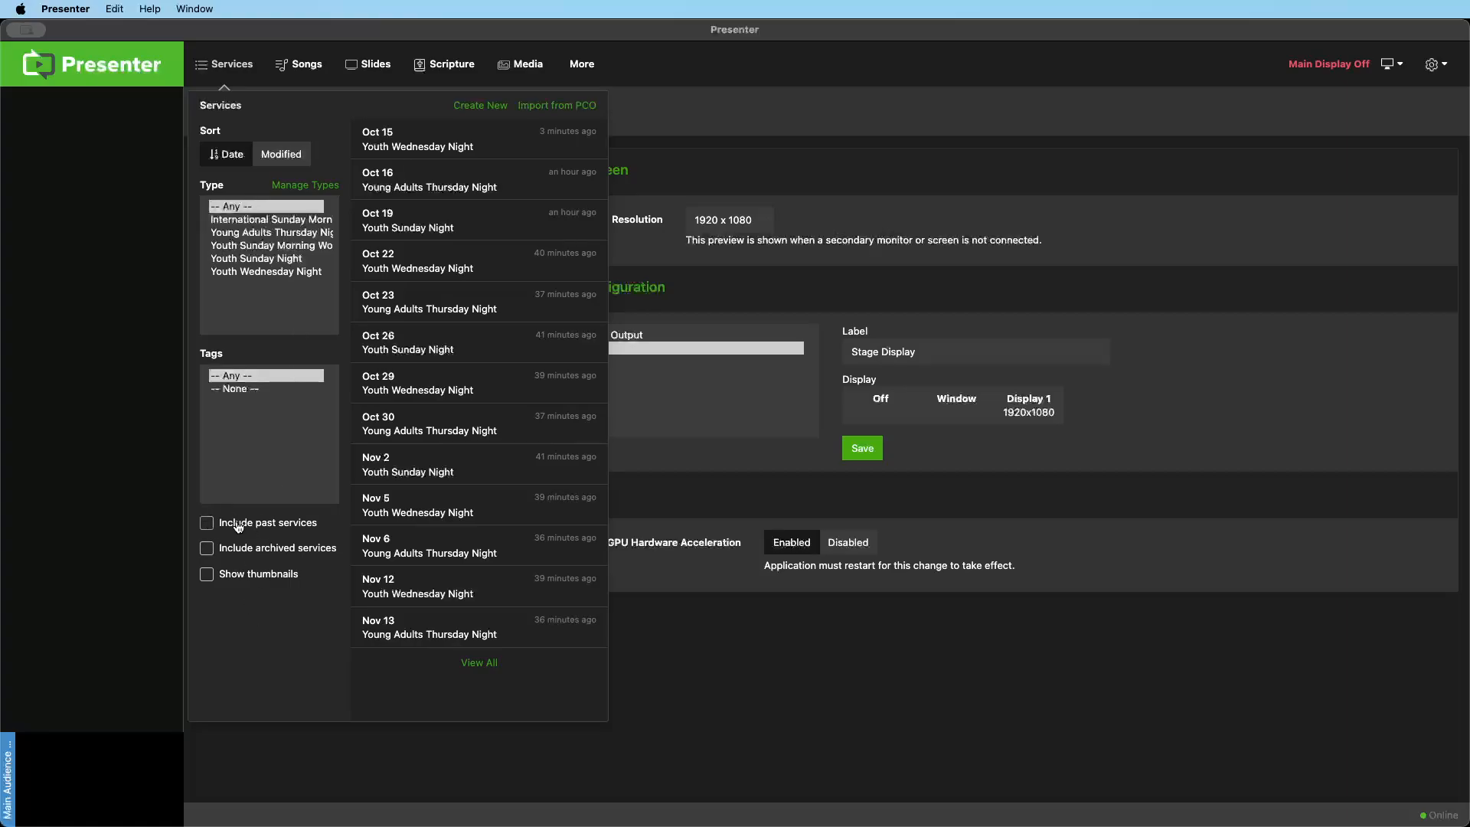
{"action": "left_click", "coordinate": [427, 154]}
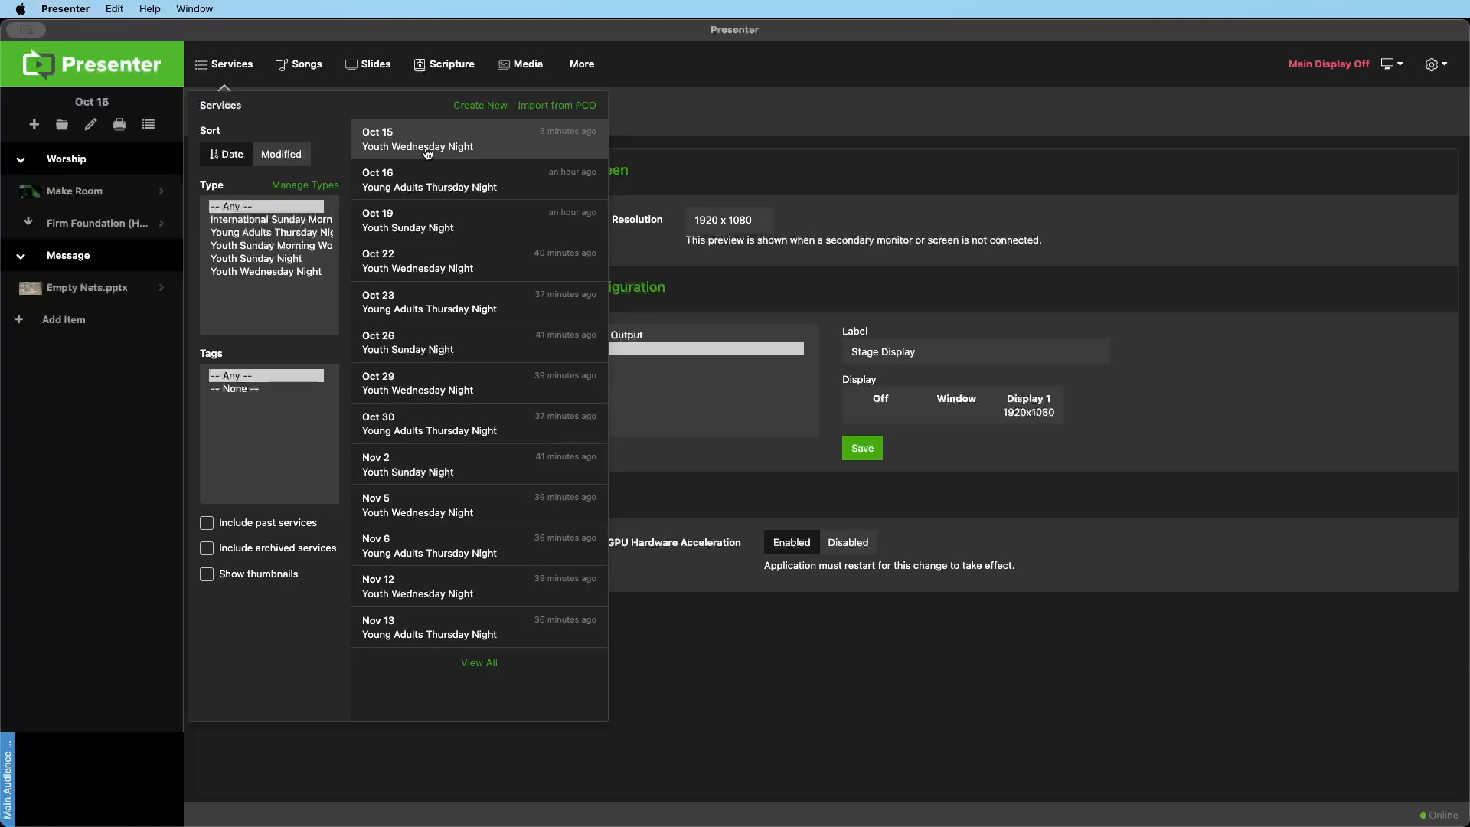
{"action": "left_click", "coordinate": [303, 158]}
{"action": "left_click", "coordinate": [82, 433]}
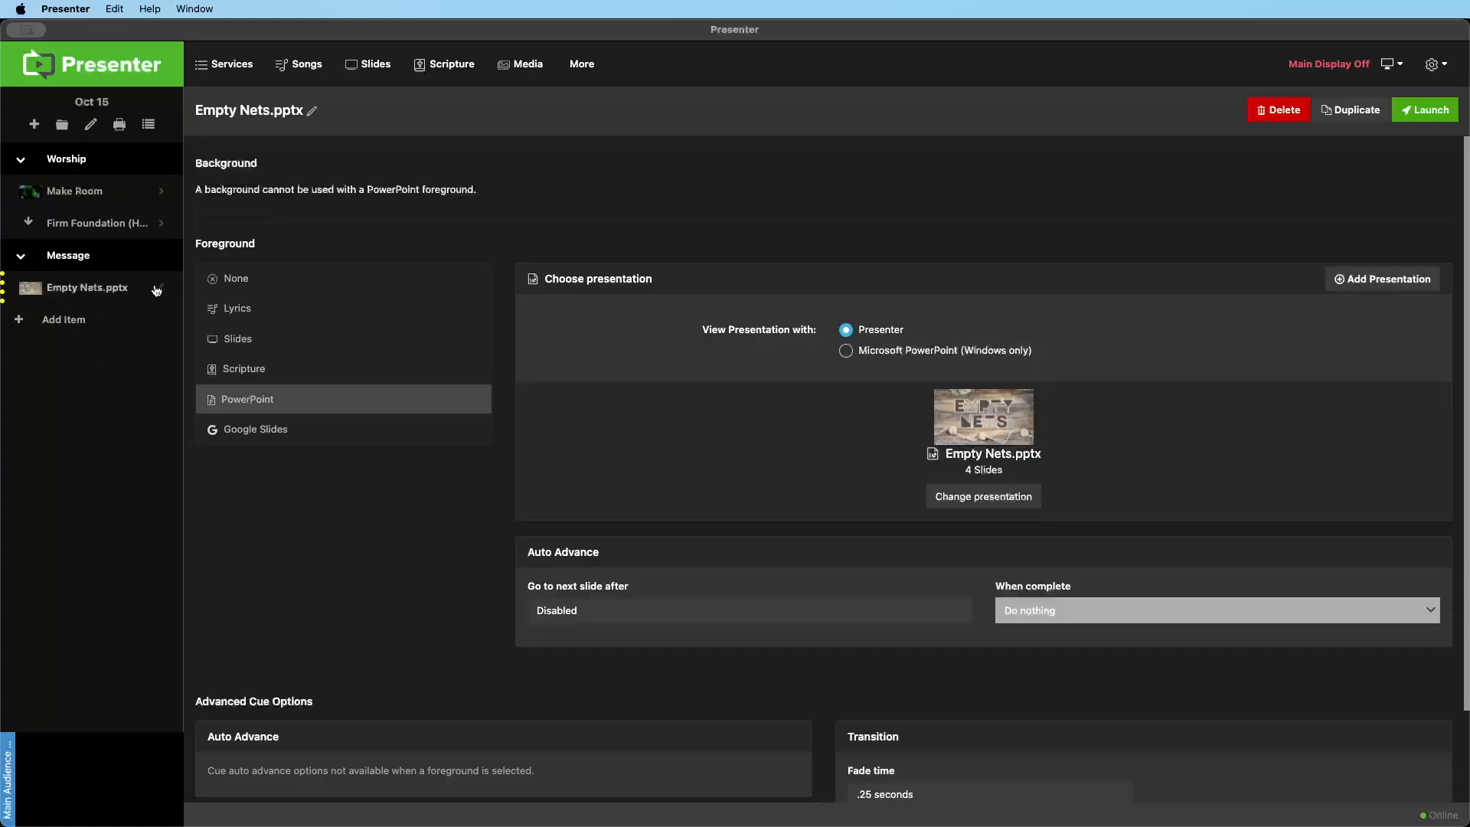
Delete the Empty Nets.pptx item and the Message section from the Oct 15 service
{"action": "left_click", "coordinate": [153, 288]}
{"action": "left_click", "coordinate": [1286, 107]}
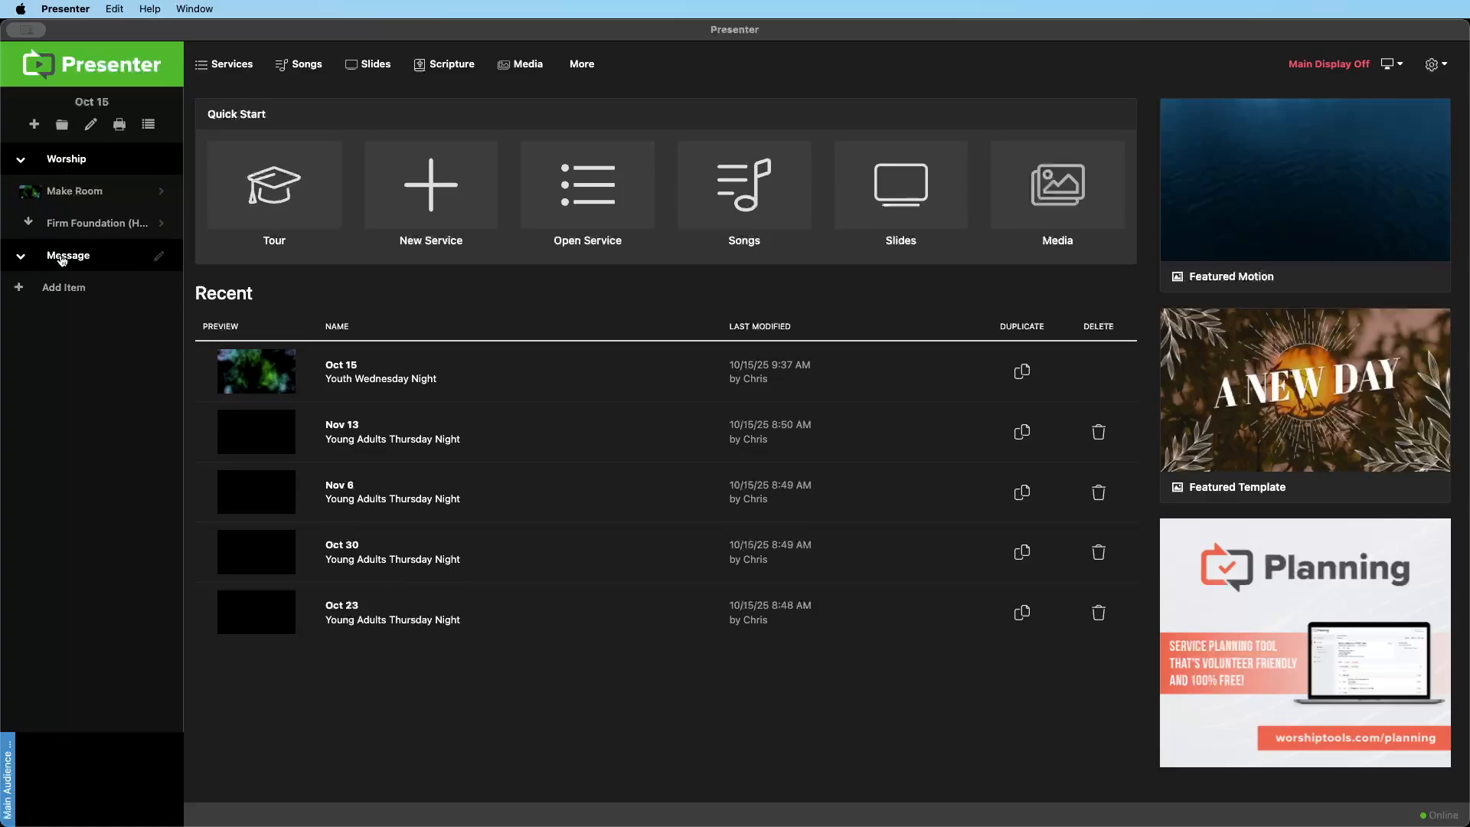
{"action": "left_click", "coordinate": [157, 260]}
{"action": "left_click", "coordinate": [1331, 107]}
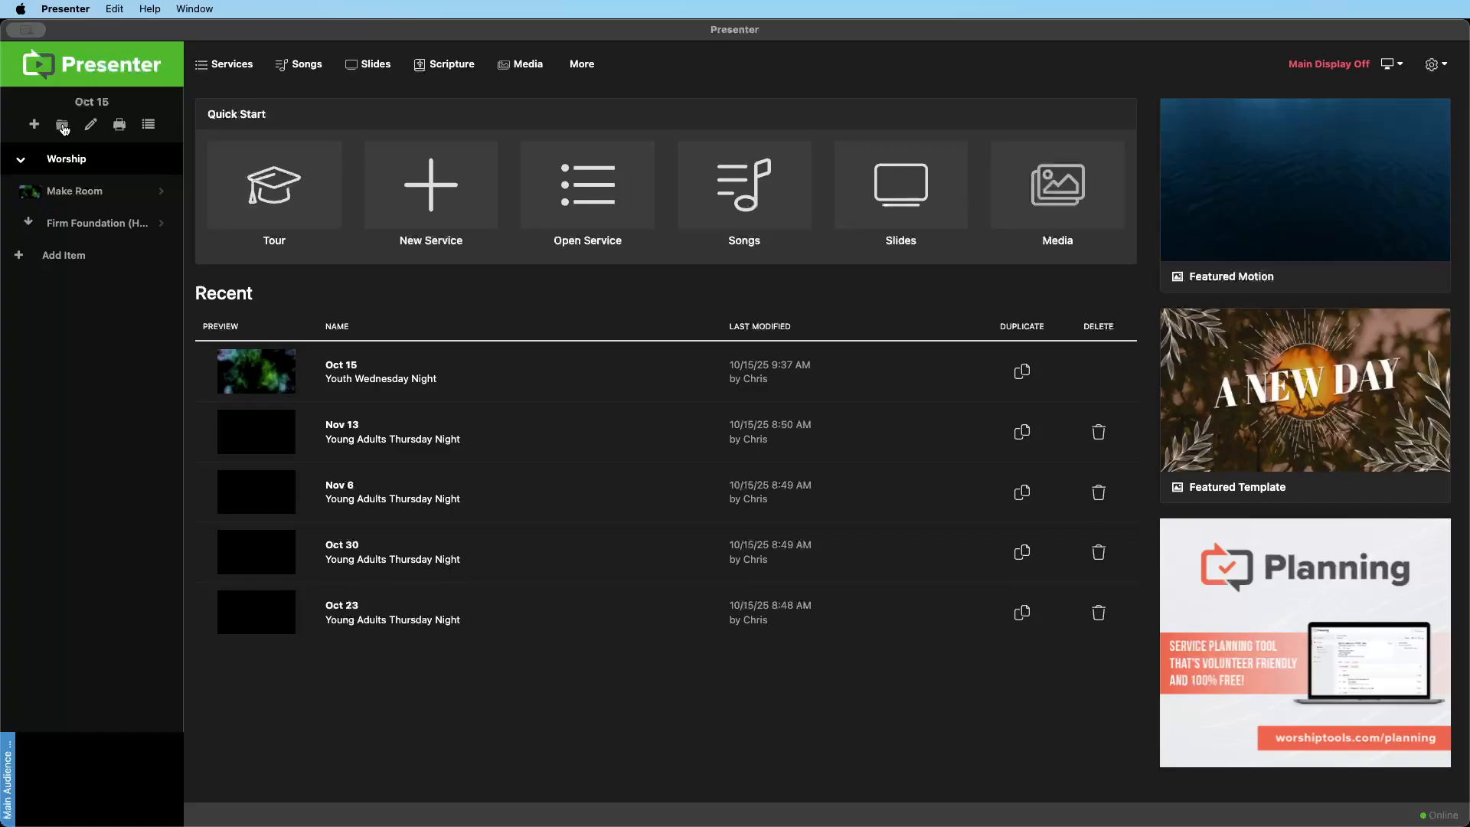
Add a new section named Message at the end of the service, below the Worship items
{"action": "left_click", "coordinate": [63, 126]}
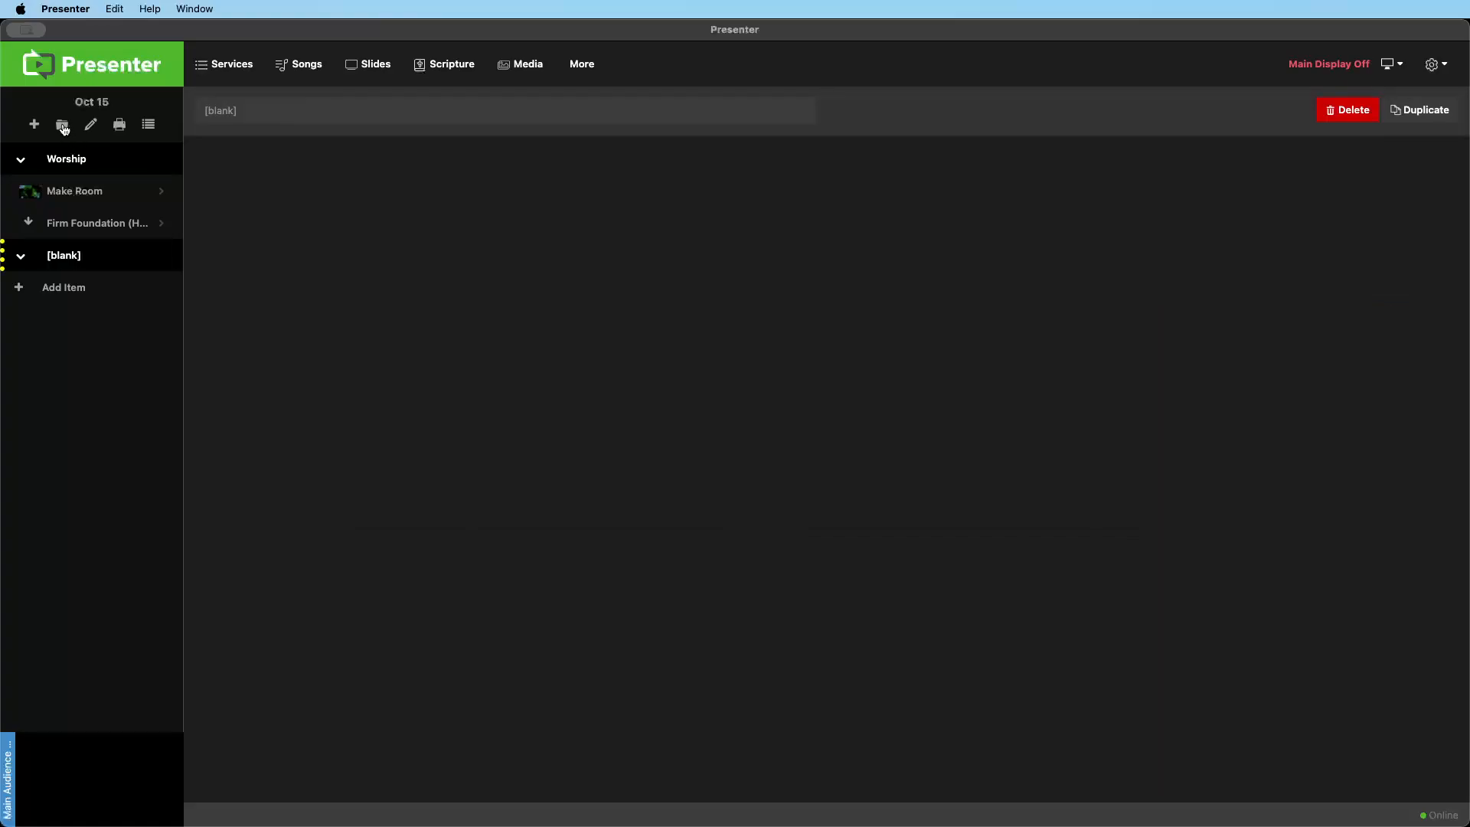
{"action": "left_click", "coordinate": [247, 119]}
{"action": "type", "text": "Message"}
{"action": "key", "text": "Return"}
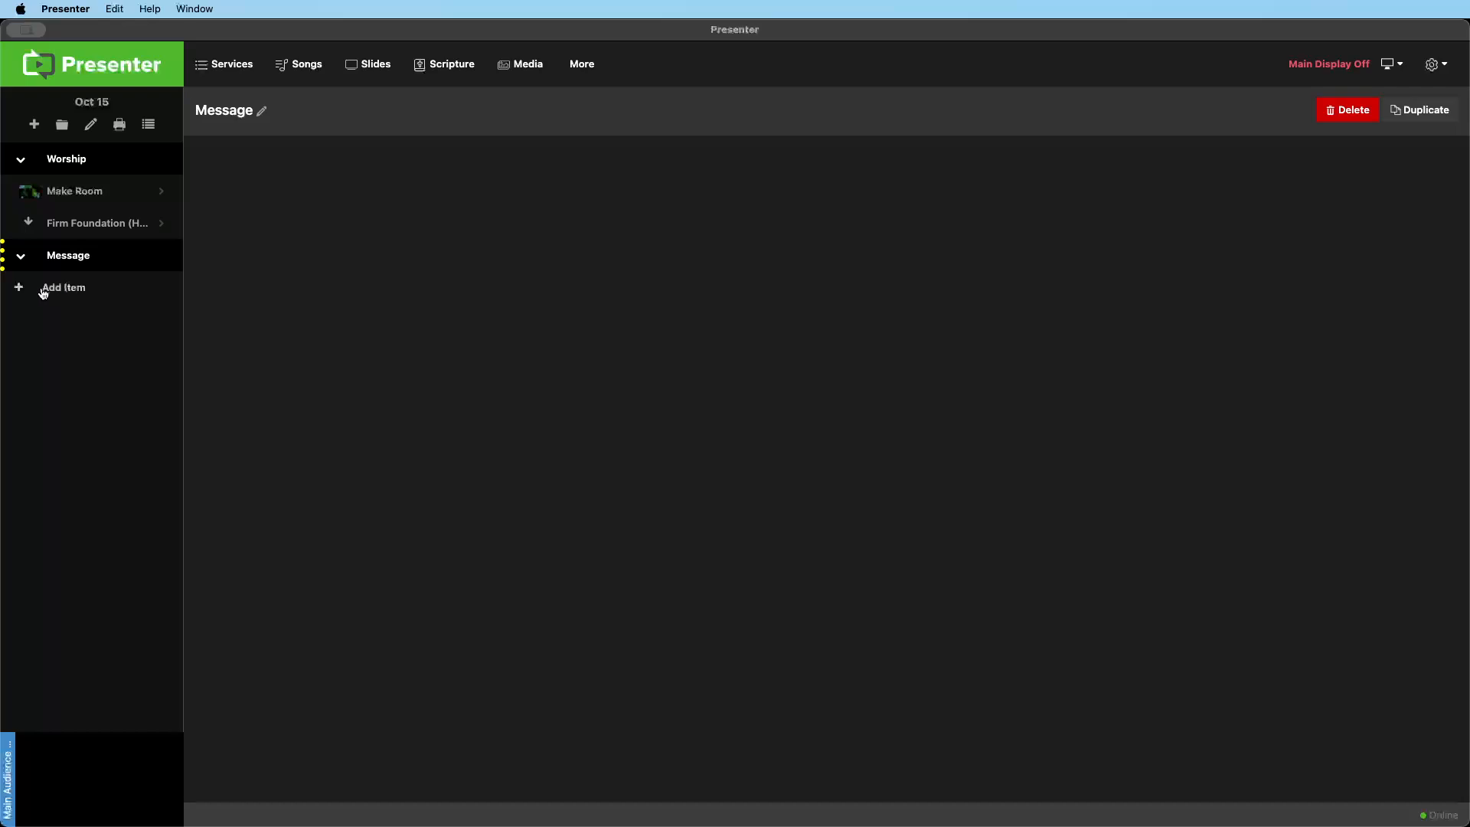
Add an item under Message with the Broken Boldness.pptx presentation as its PowerPoint foreground
{"action": "left_click", "coordinate": [17, 290]}
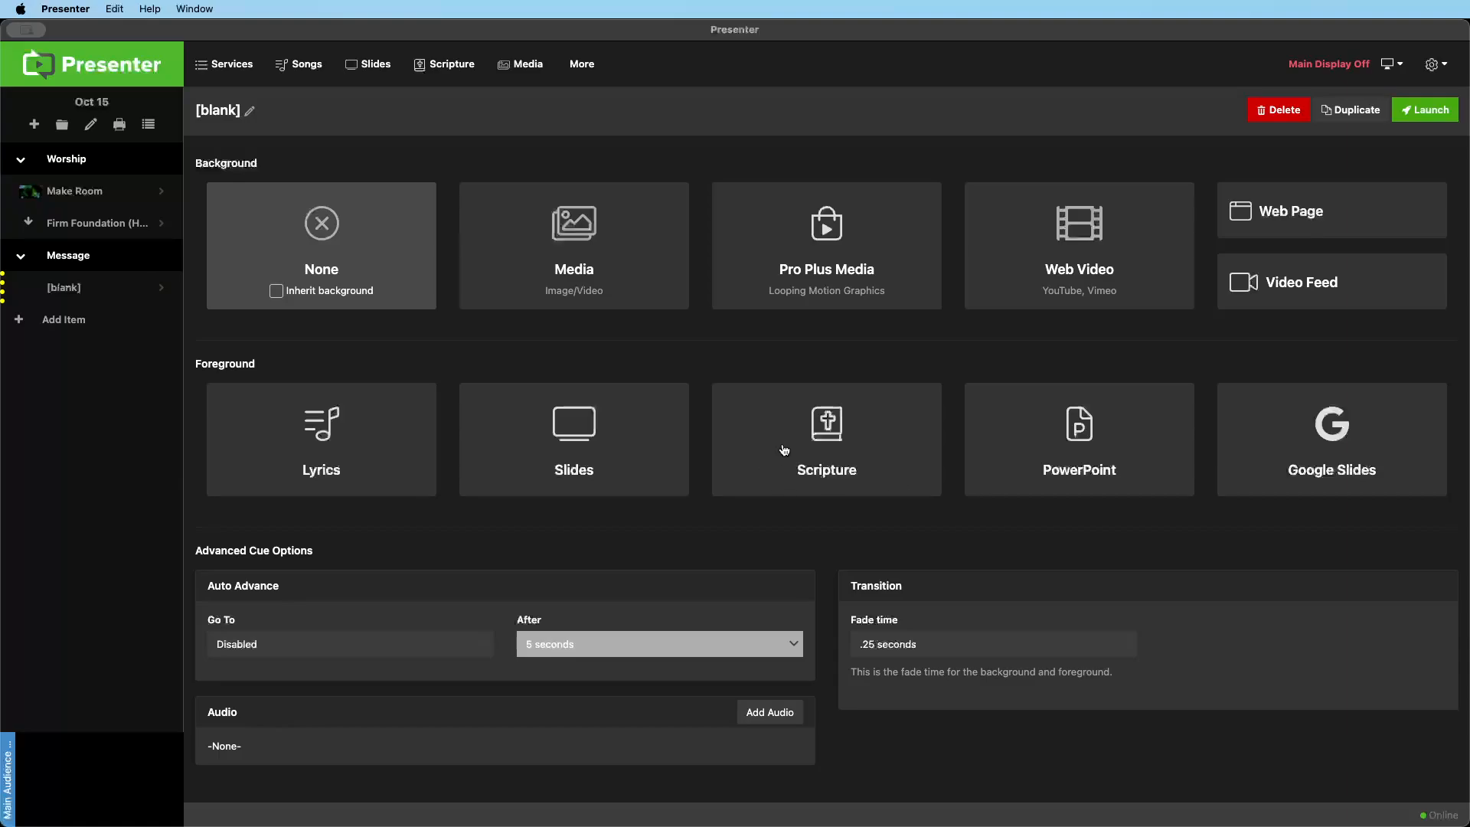
{"action": "left_click", "coordinate": [1106, 459]}
{"action": "mouse_move", "coordinate": [509, 373]}
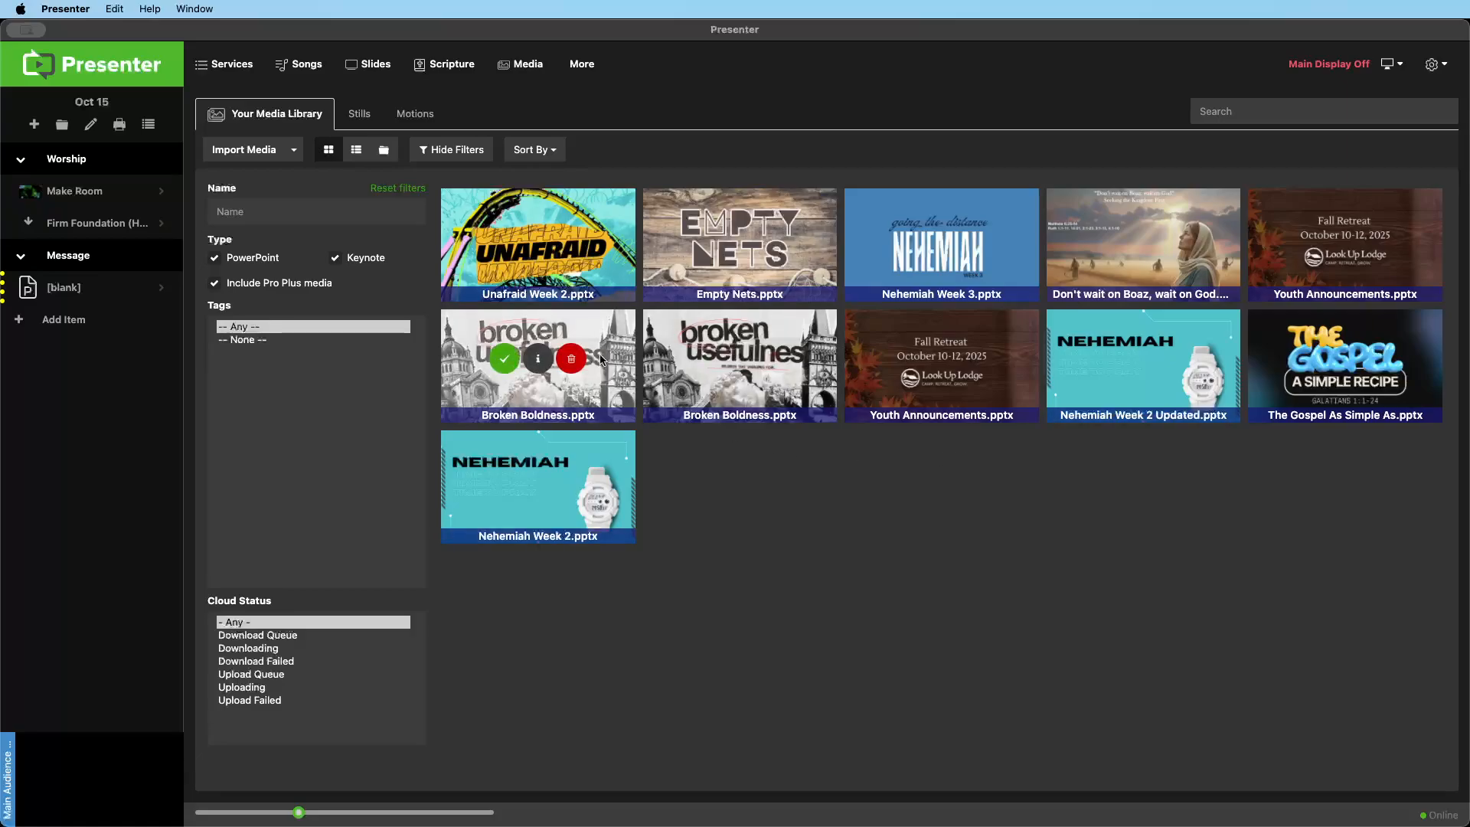
{"action": "left_click", "coordinate": [503, 364]}
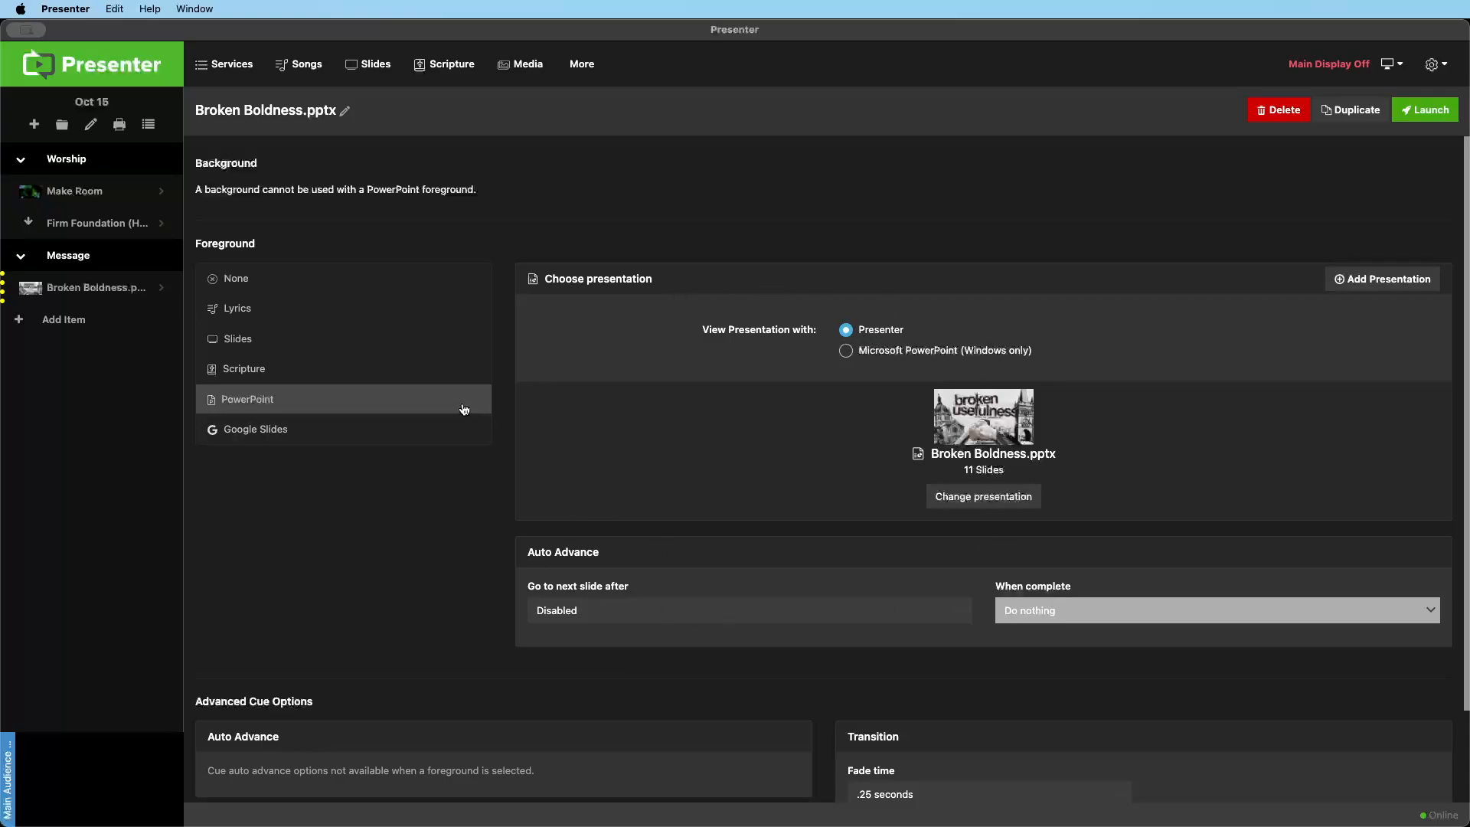
Launch Broken Boldness.pptx and alternate the output between slides 1 and 2, ending on slide 1
{"action": "left_click", "coordinate": [78, 293]}
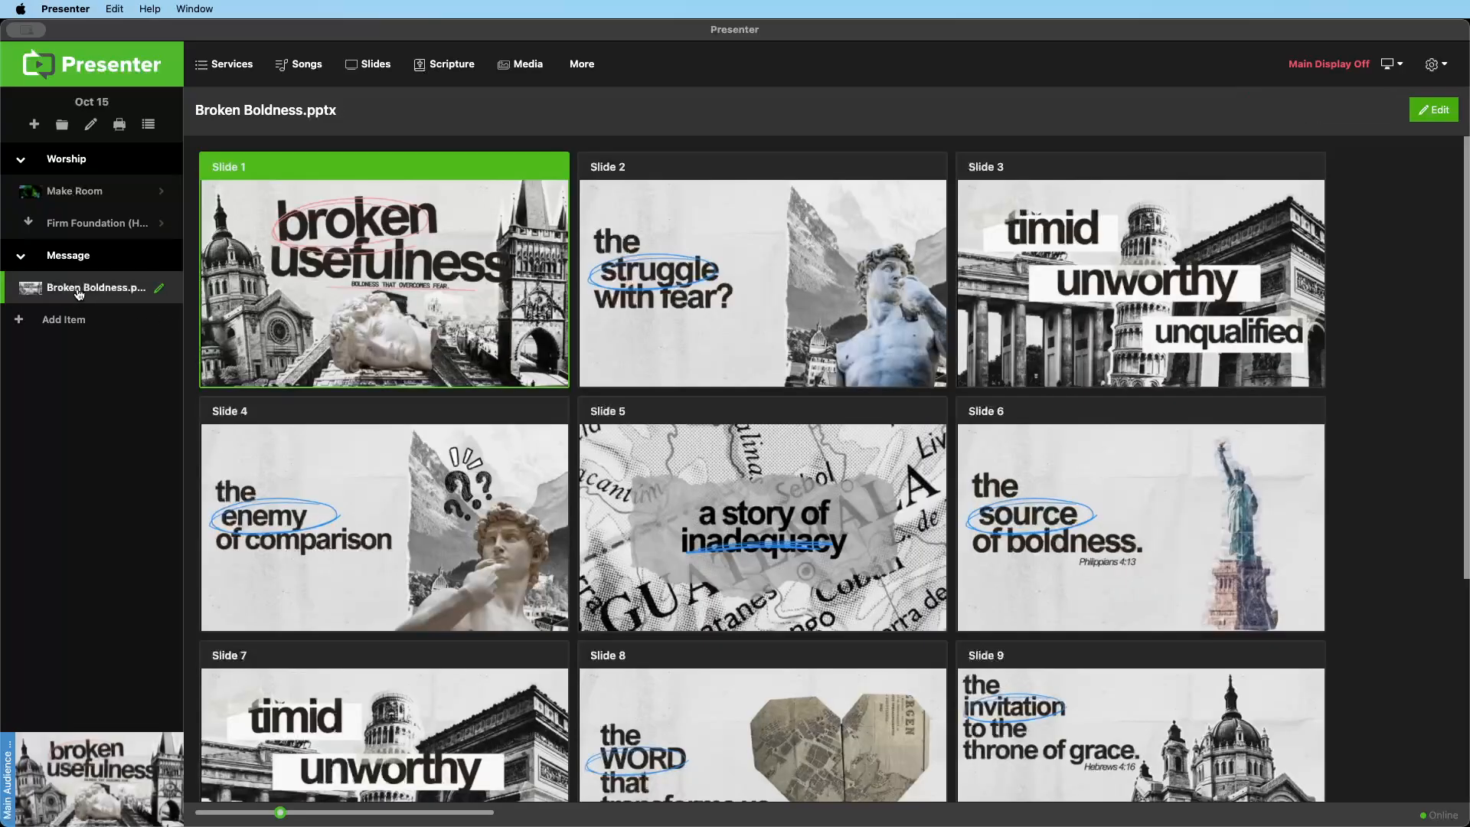
{"action": "scroll", "coordinate": [460, 375], "scroll_direction": "down", "scroll_amount": 5}
{"action": "scroll", "coordinate": [421, 325], "scroll_direction": "up", "scroll_amount": 5}
{"action": "left_click", "coordinate": [699, 275]}
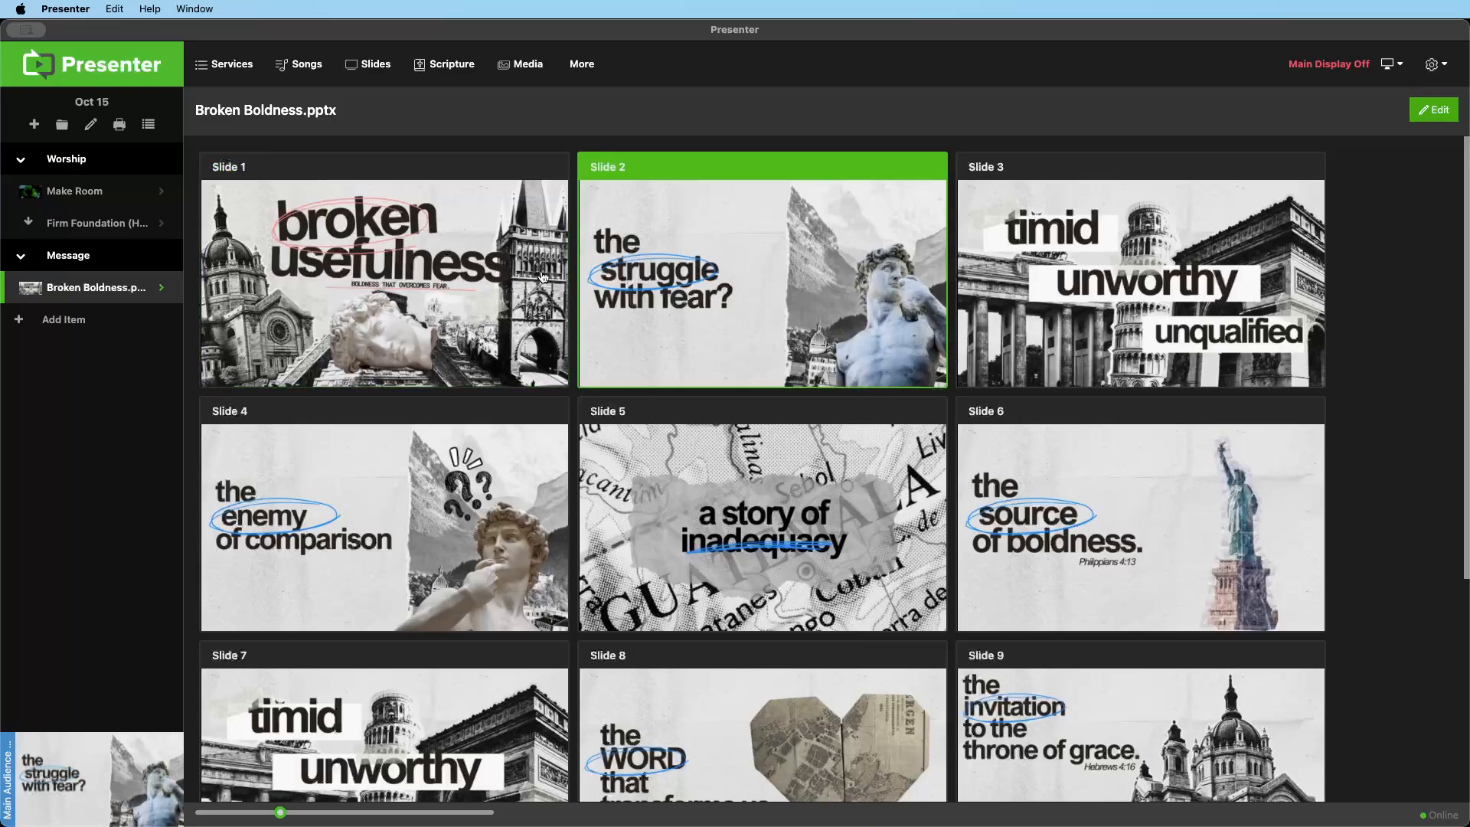
{"action": "left_click", "coordinate": [485, 281]}
{"action": "left_click", "coordinate": [651, 276]}
{"action": "left_click", "coordinate": [471, 276]}
{"action": "left_click", "coordinate": [650, 275]}
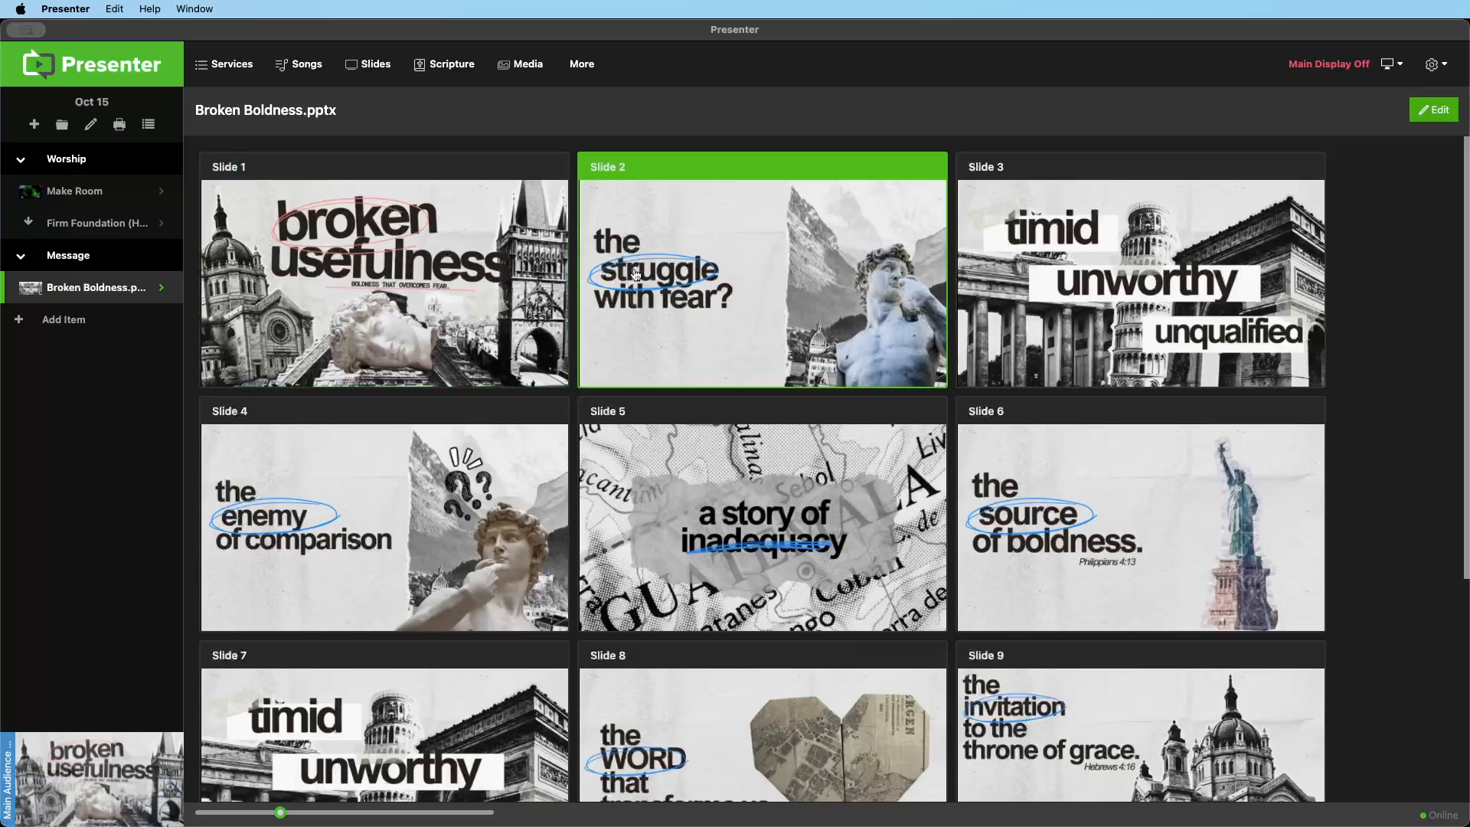
{"action": "left_click", "coordinate": [467, 277]}
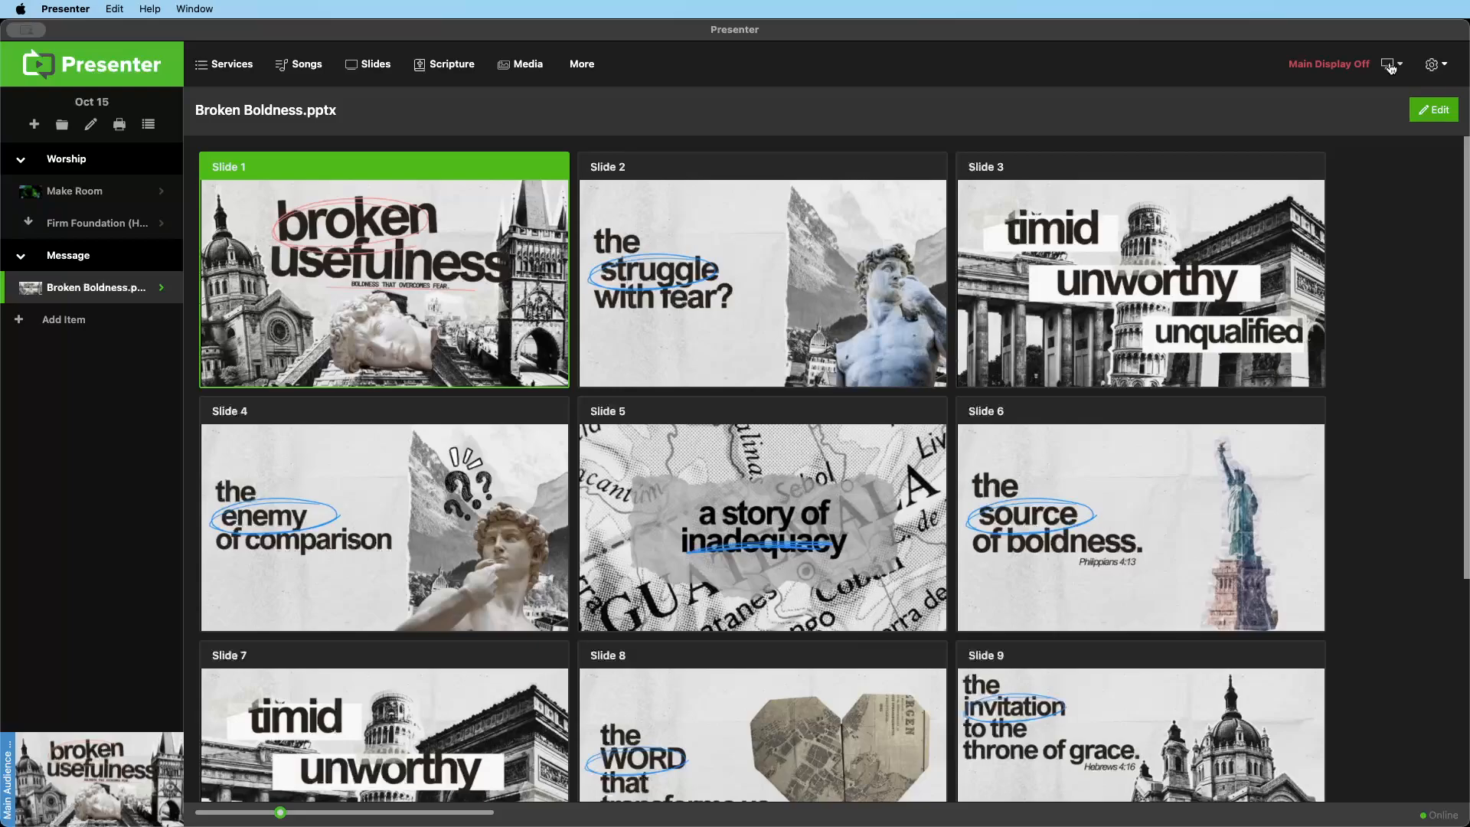
Check the audience screen output options, and present slides 2 through 6 of Broken Boldness.pptx before returning to the first two slides
{"action": "left_click", "coordinate": [1391, 69]}
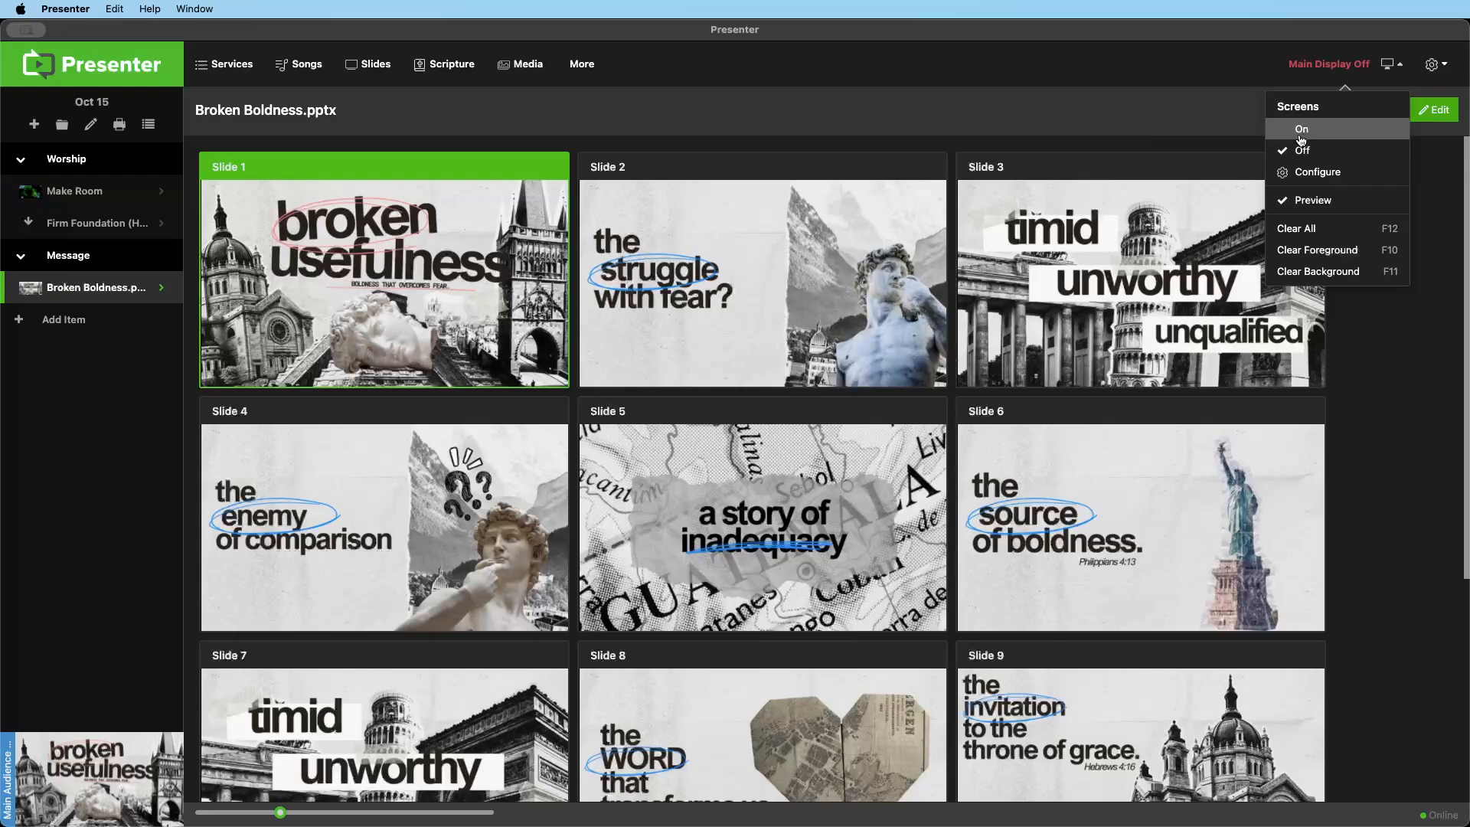
{"action": "left_click", "coordinate": [1158, 118]}
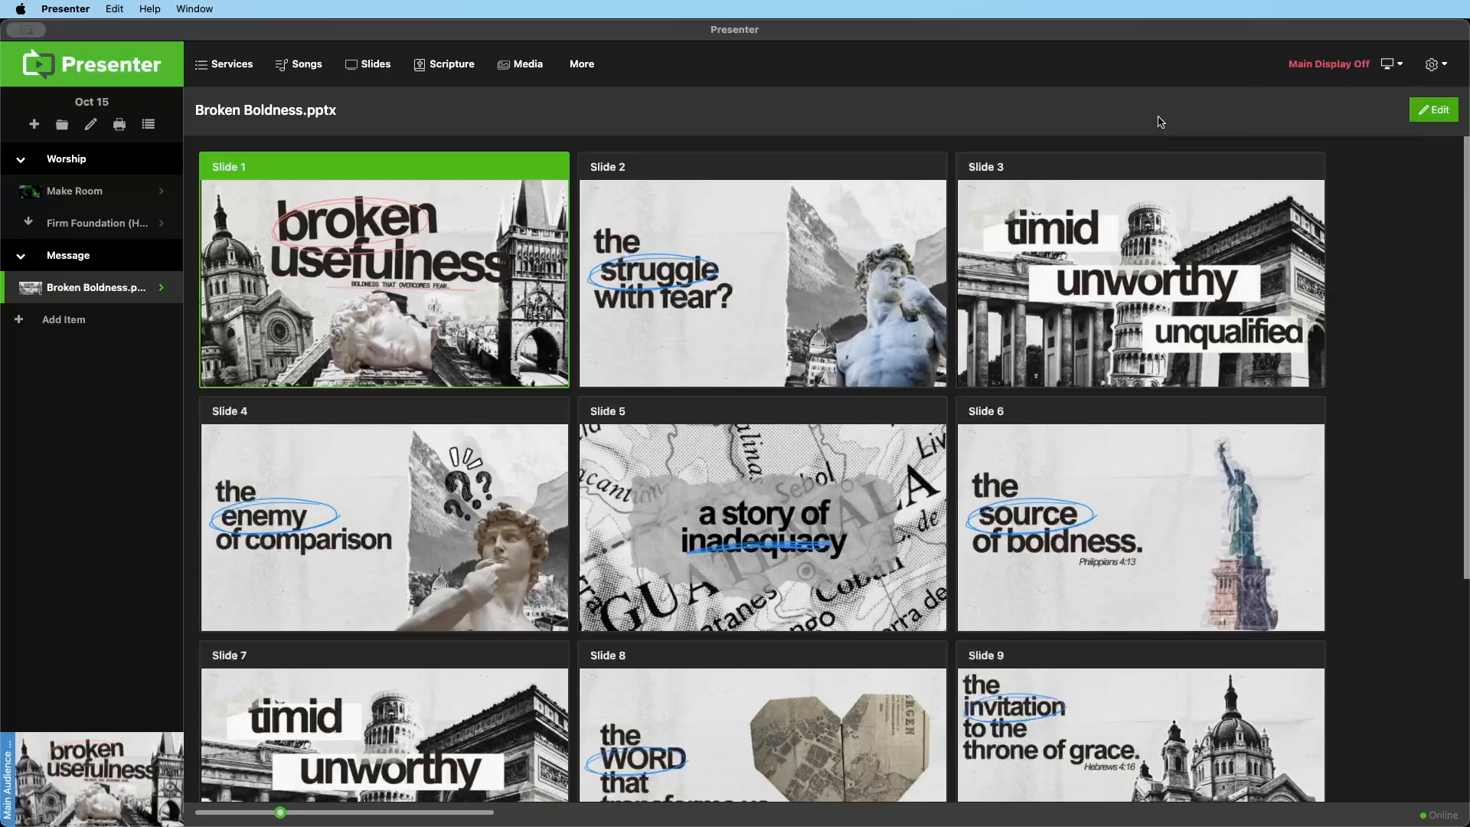
{"action": "left_click", "coordinate": [724, 279]}
{"action": "left_click", "coordinate": [1060, 284]}
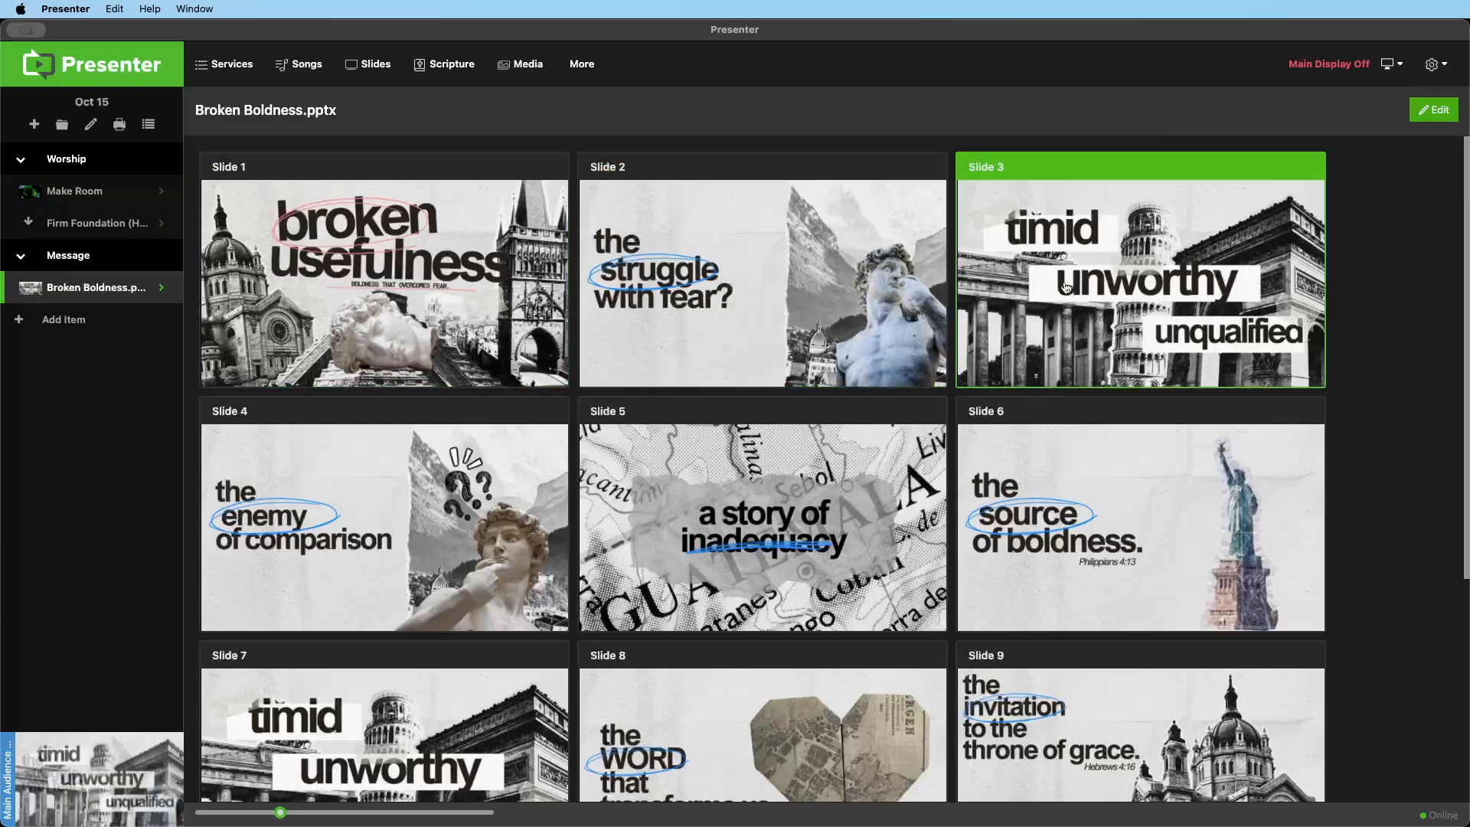
{"action": "left_click", "coordinate": [518, 518]}
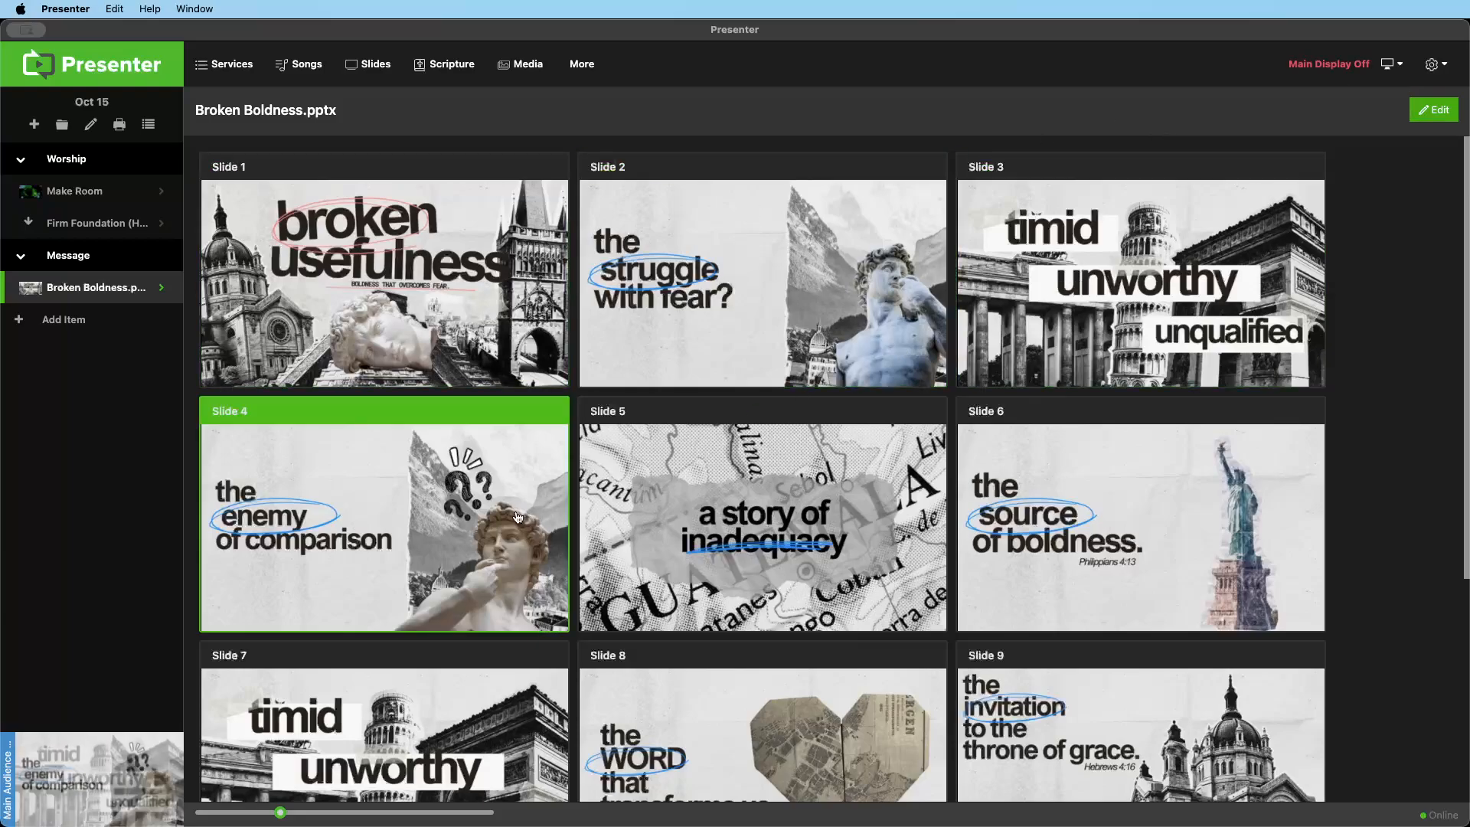
{"action": "left_click", "coordinate": [709, 520]}
{"action": "left_click", "coordinate": [1017, 512]}
{"action": "left_click", "coordinate": [757, 517]}
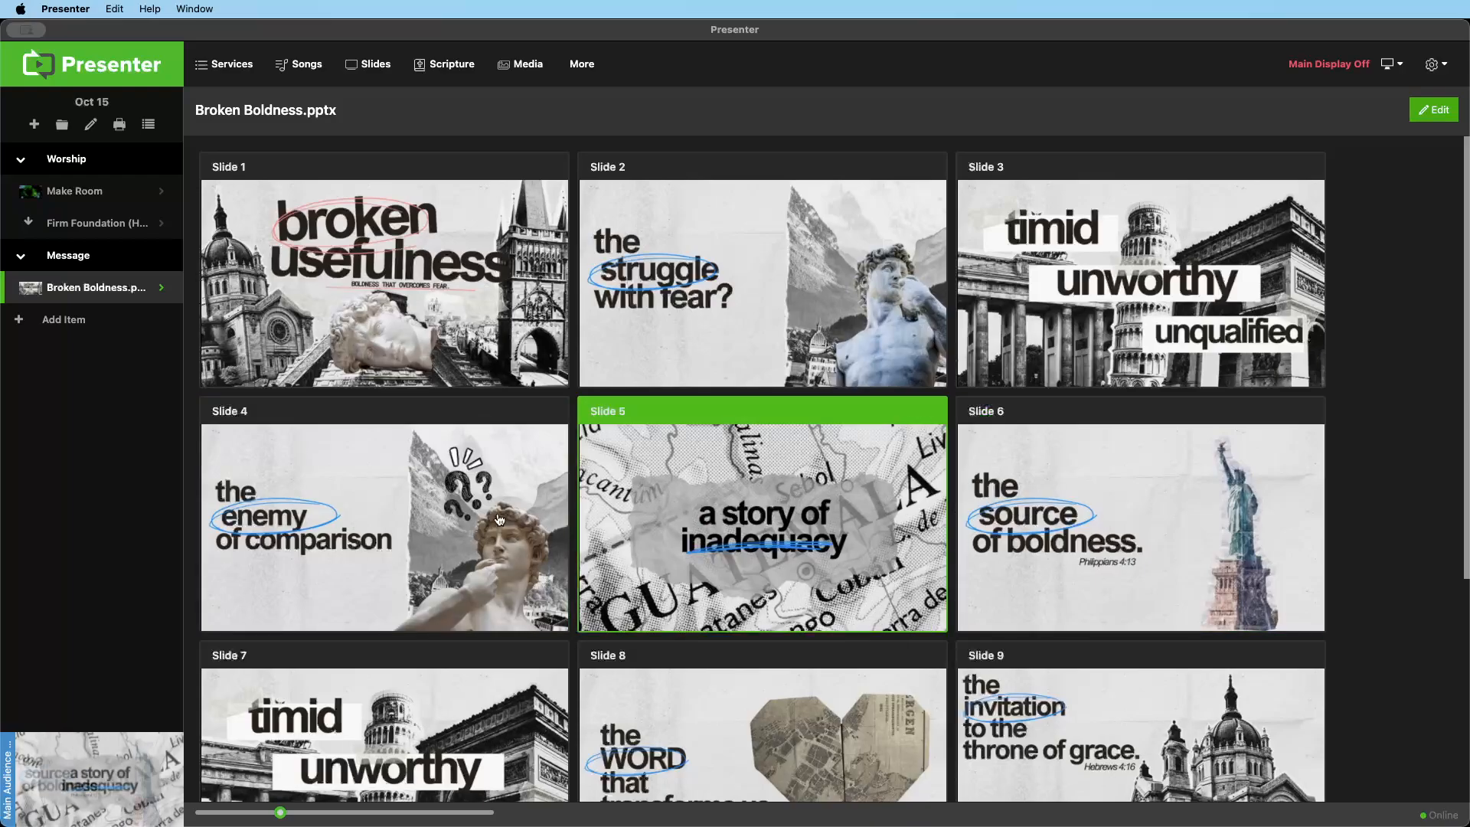
{"action": "left_click", "coordinate": [434, 520]}
{"action": "left_click", "coordinate": [418, 373]}
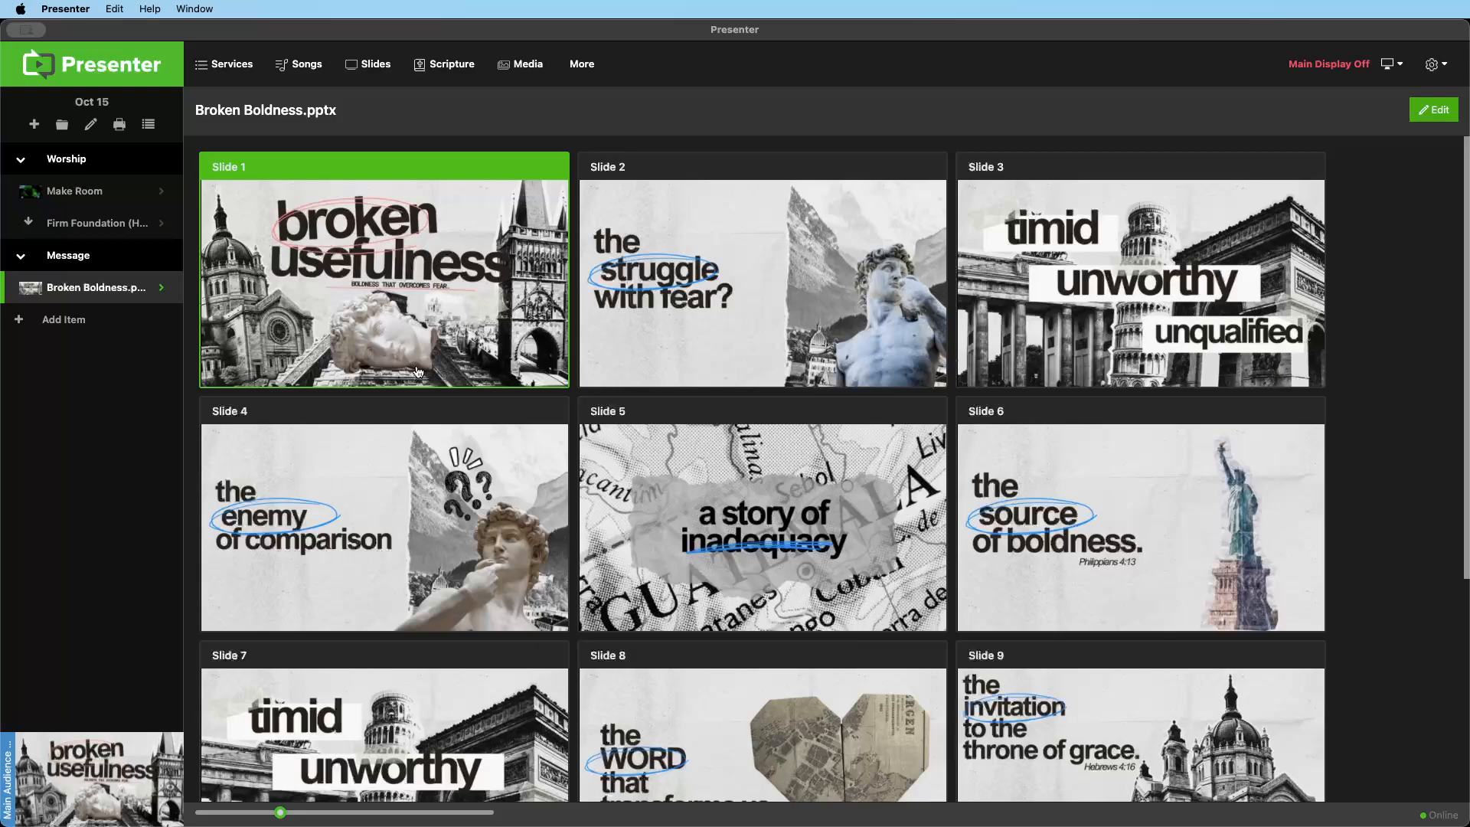
{"action": "left_click", "coordinate": [656, 303]}
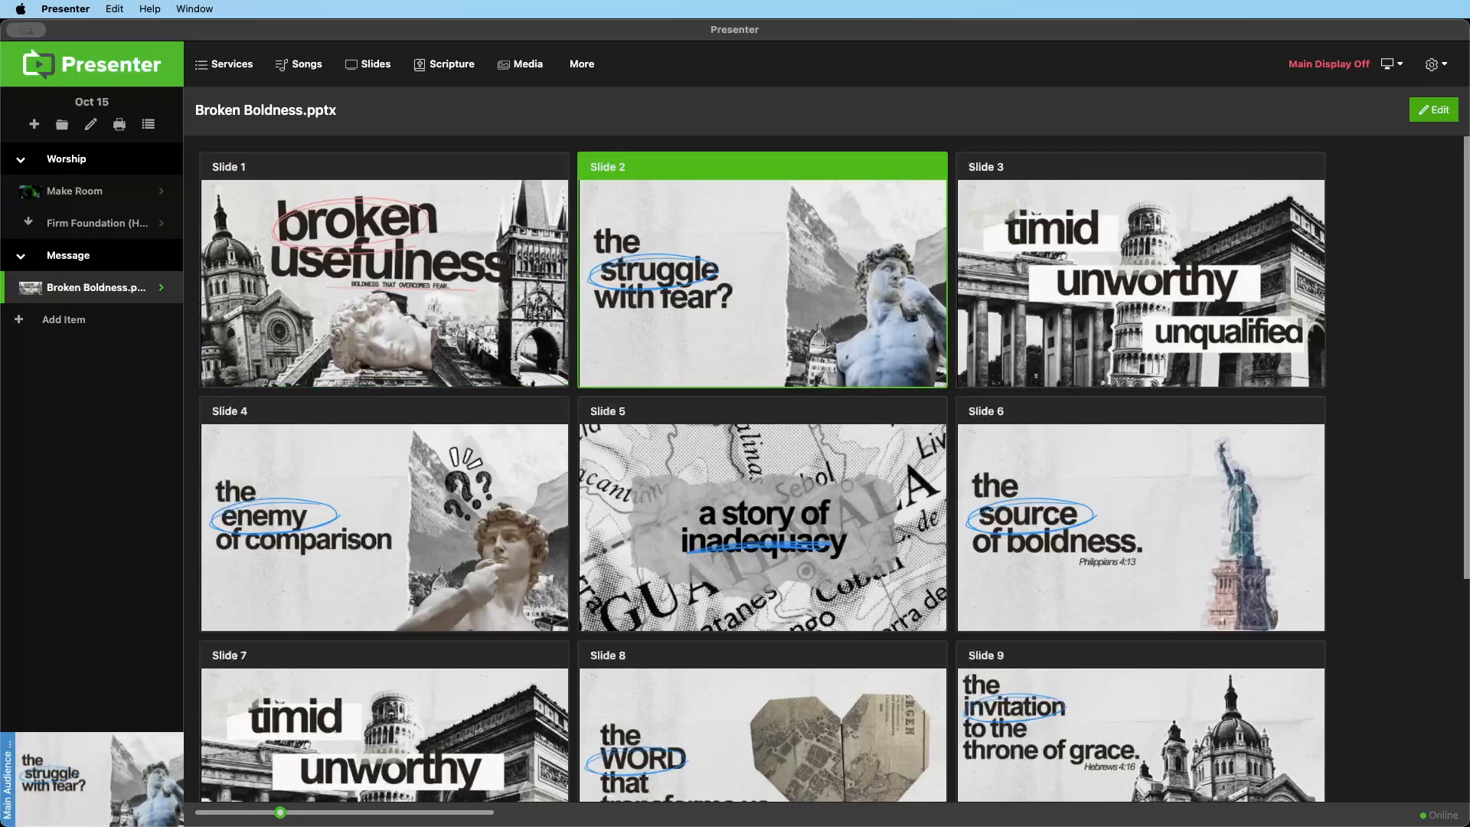
Present the Make Room song, going through its lyric slides from Verse to Ending and returning to the blank slide
{"action": "left_click", "coordinate": [92, 193]}
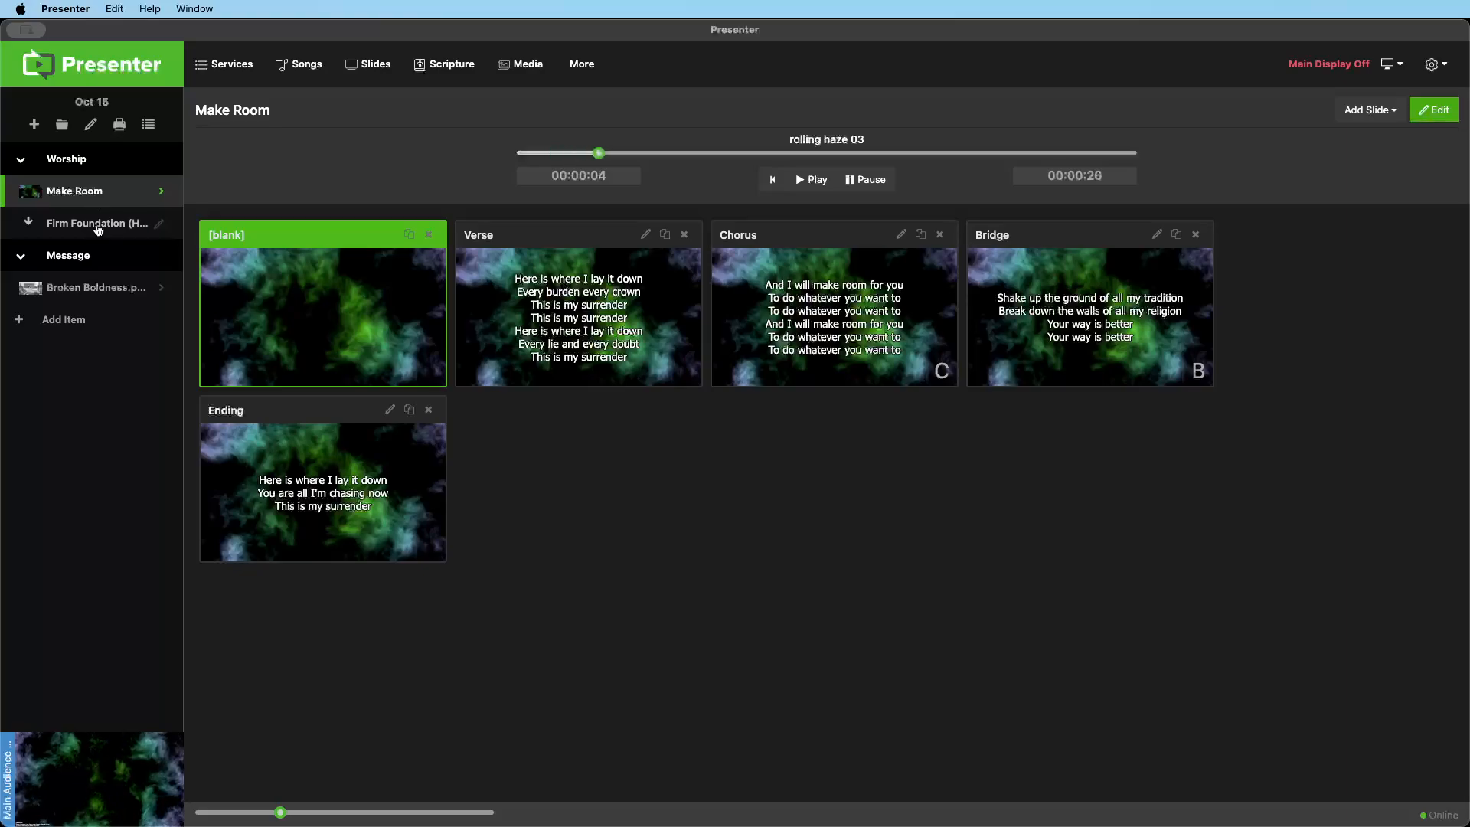
{"action": "left_click", "coordinate": [523, 310]}
{"action": "key", "text": "Right"}
{"action": "key", "text": "Right"}
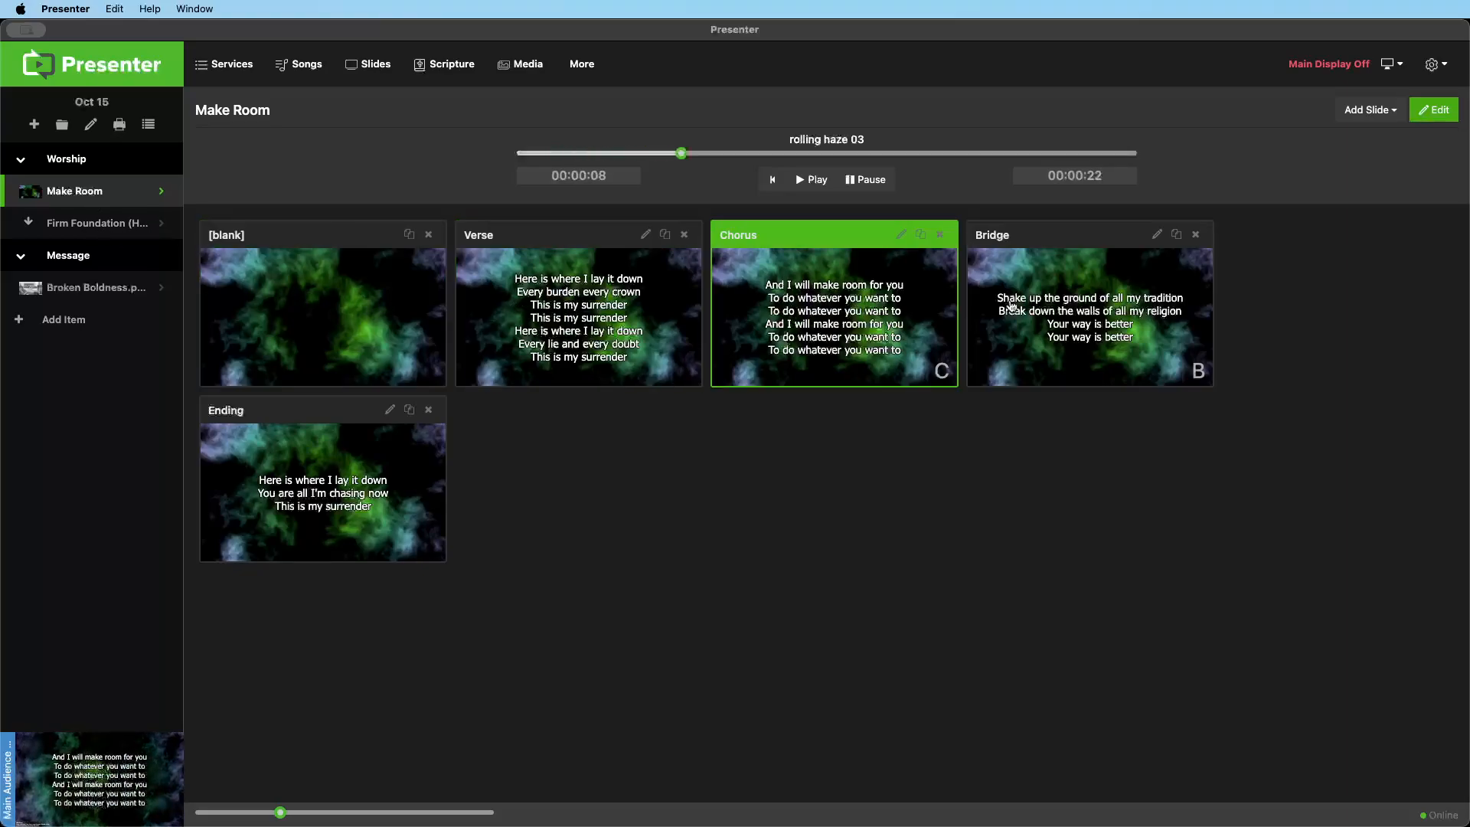
{"action": "left_click", "coordinate": [319, 513]}
{"action": "left_click", "coordinate": [319, 329]}
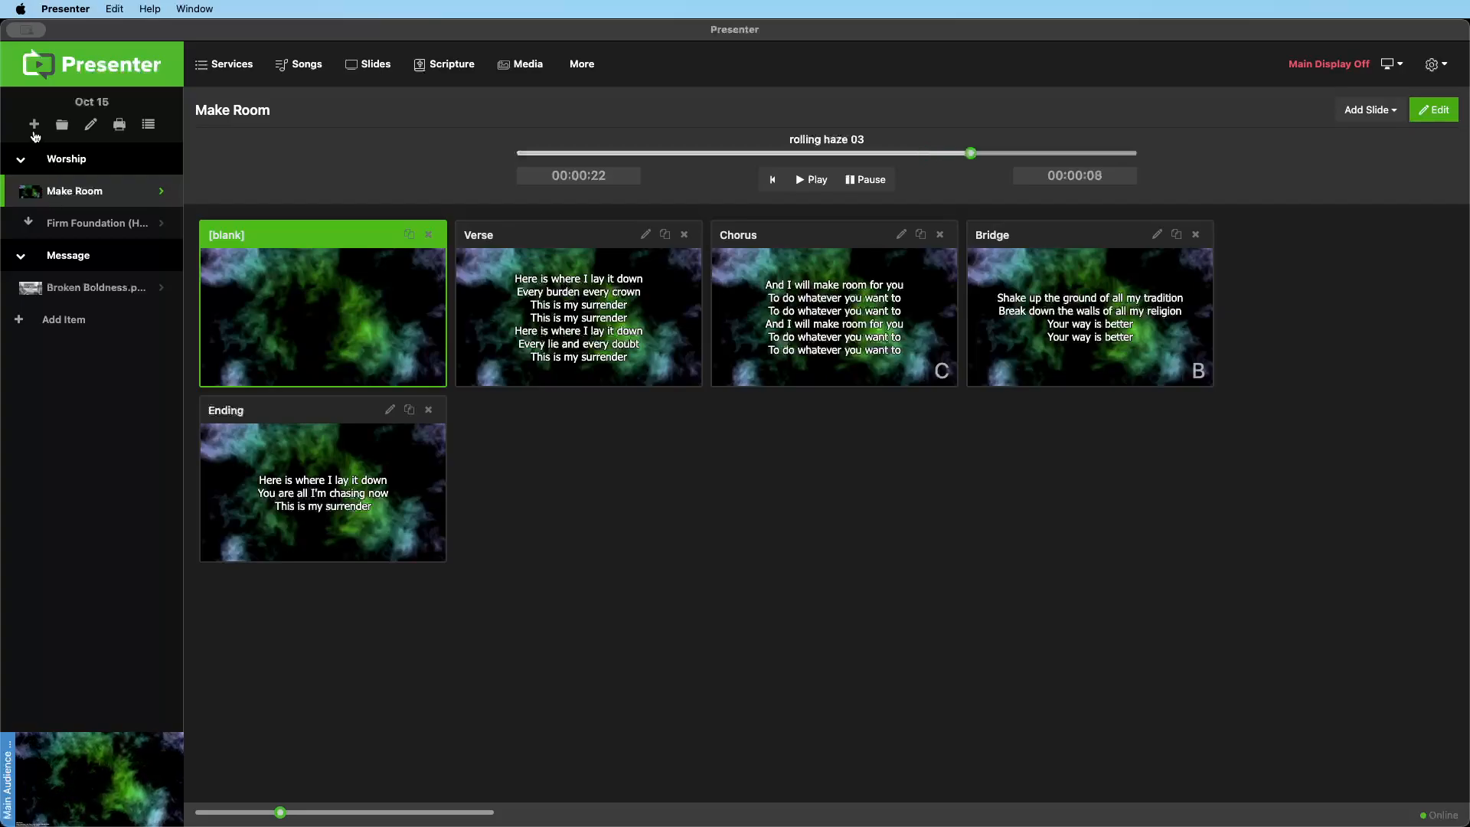
Add a lyrics item after Make Room in the Worship section using the song Praise You In This Storm
{"action": "left_click", "coordinate": [34, 125]}
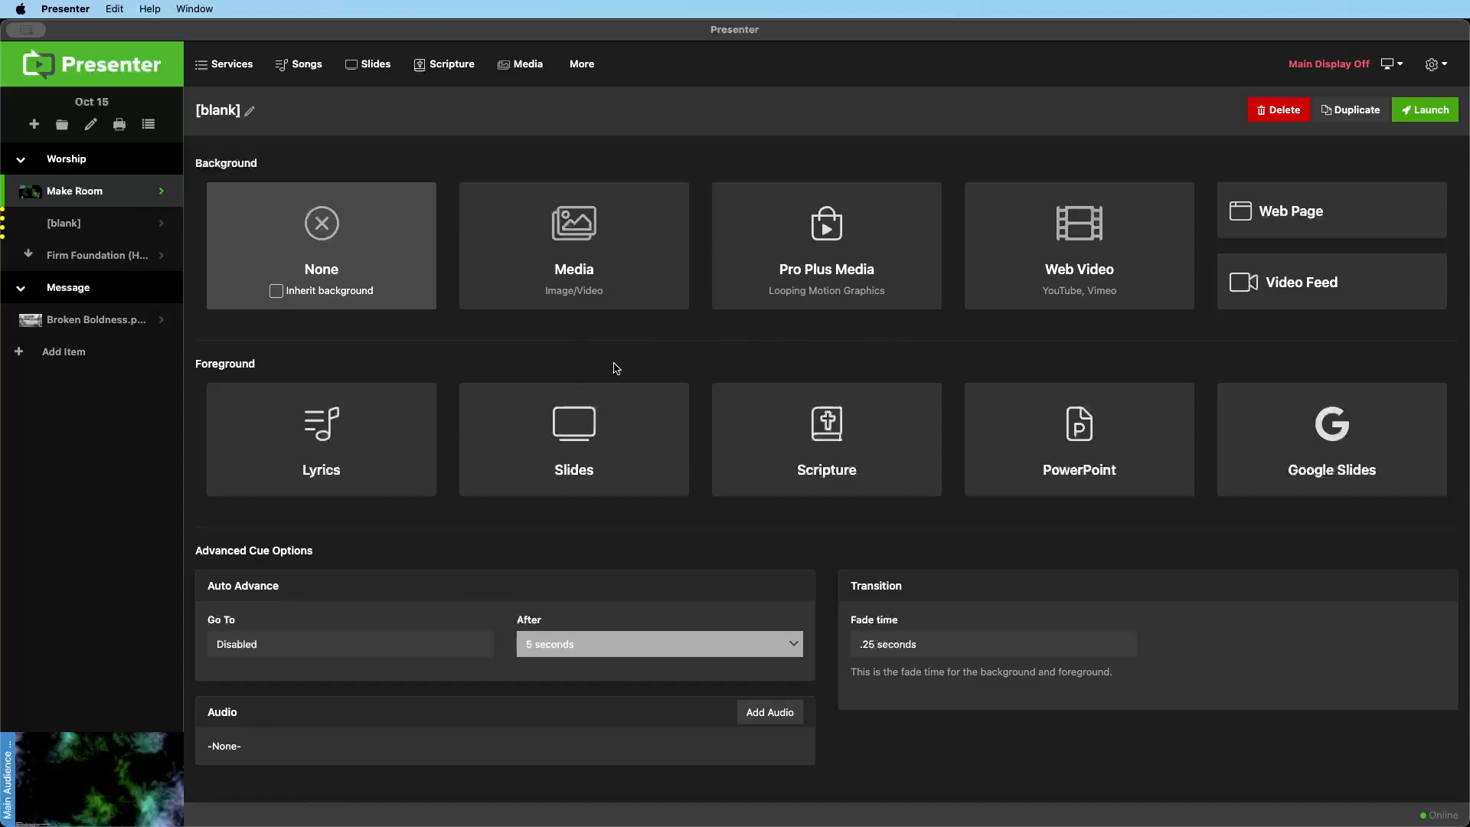
{"action": "left_click", "coordinate": [309, 459]}
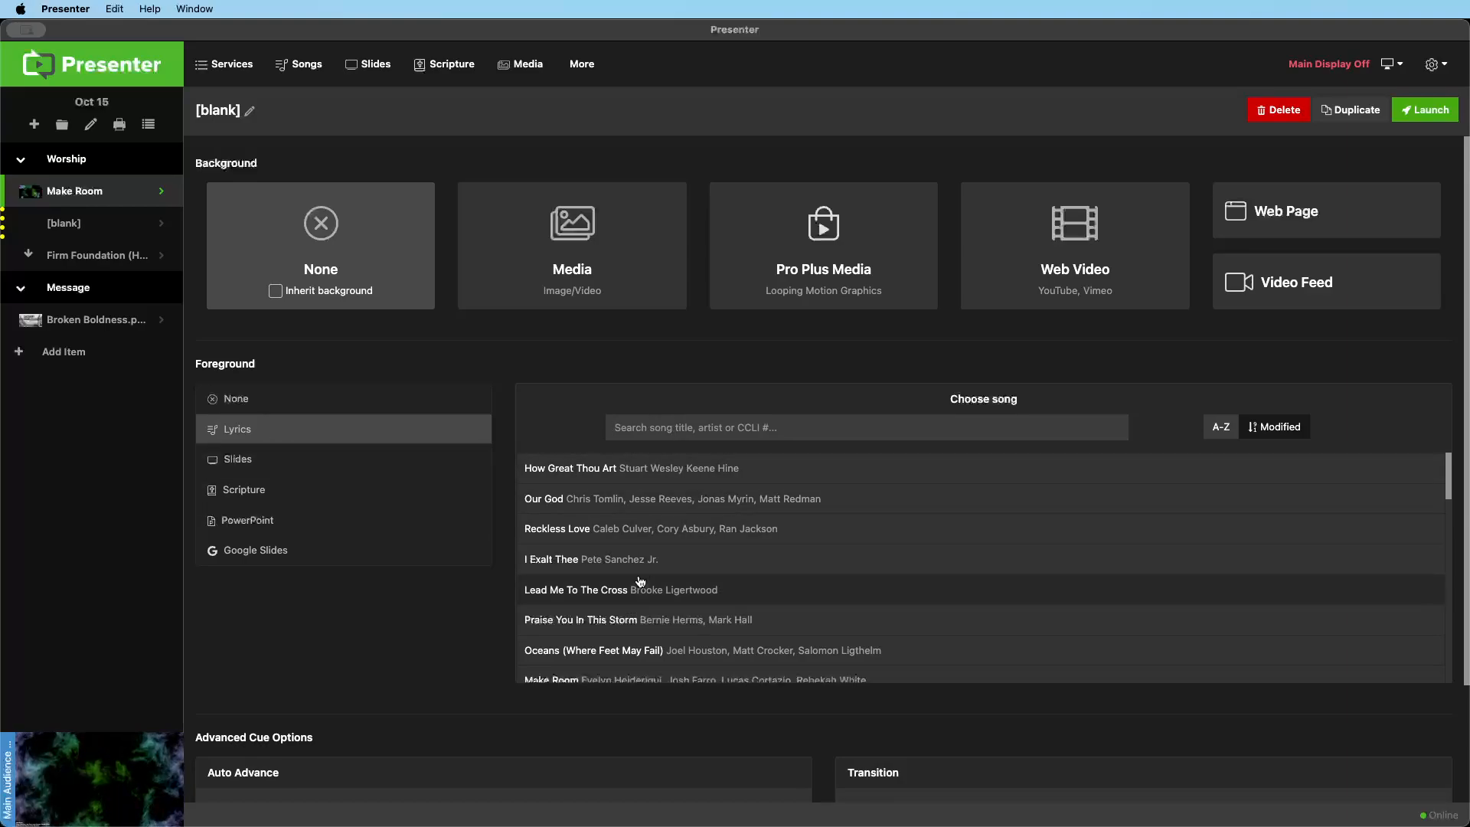
{"action": "left_click", "coordinate": [626, 621]}
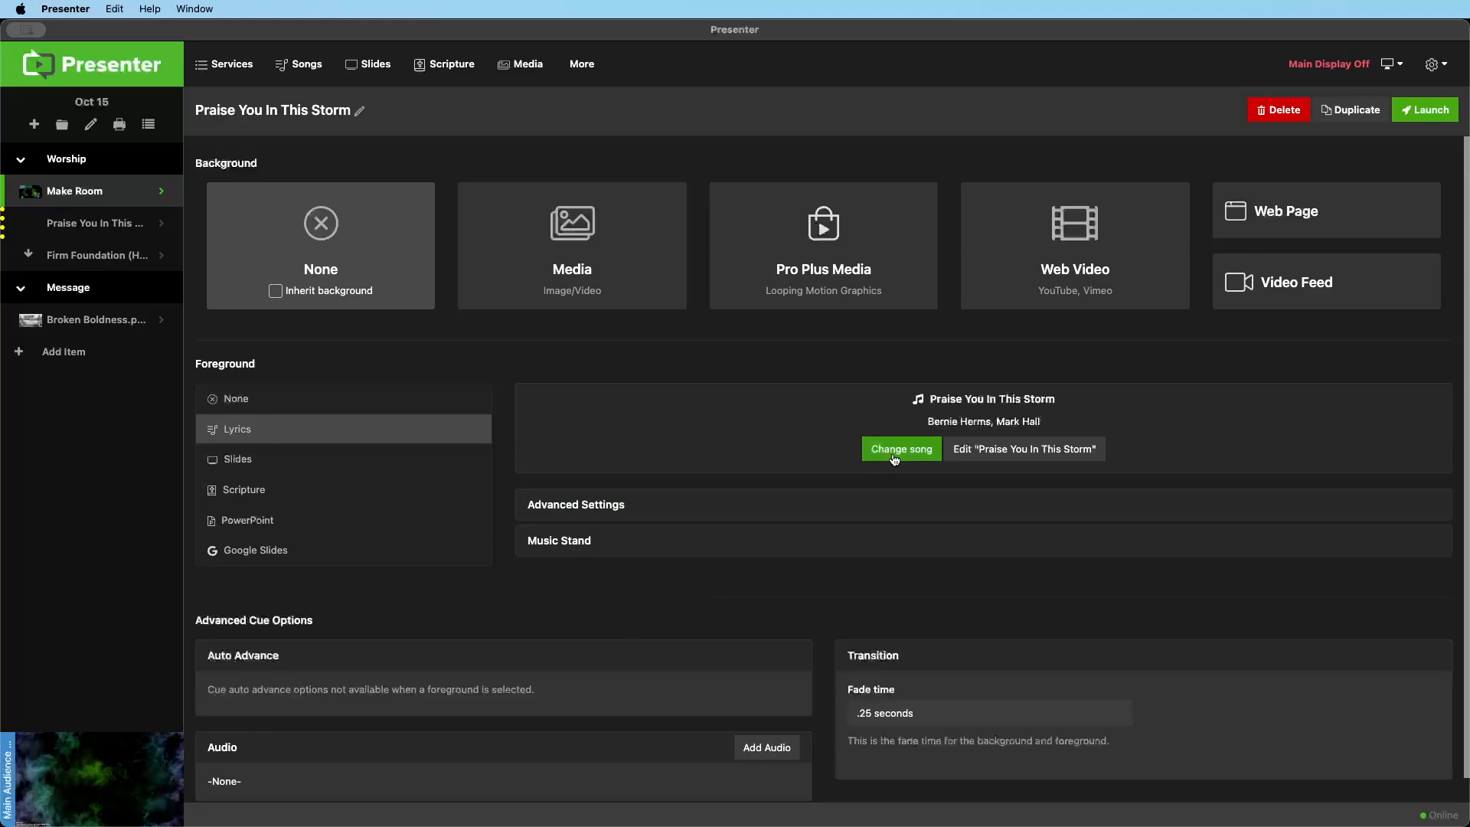
Present Praise You In This Storm from Verse 1 through the Chorus and step back to the blank slide
{"action": "left_click", "coordinate": [76, 231]}
{"action": "left_click", "coordinate": [507, 272]}
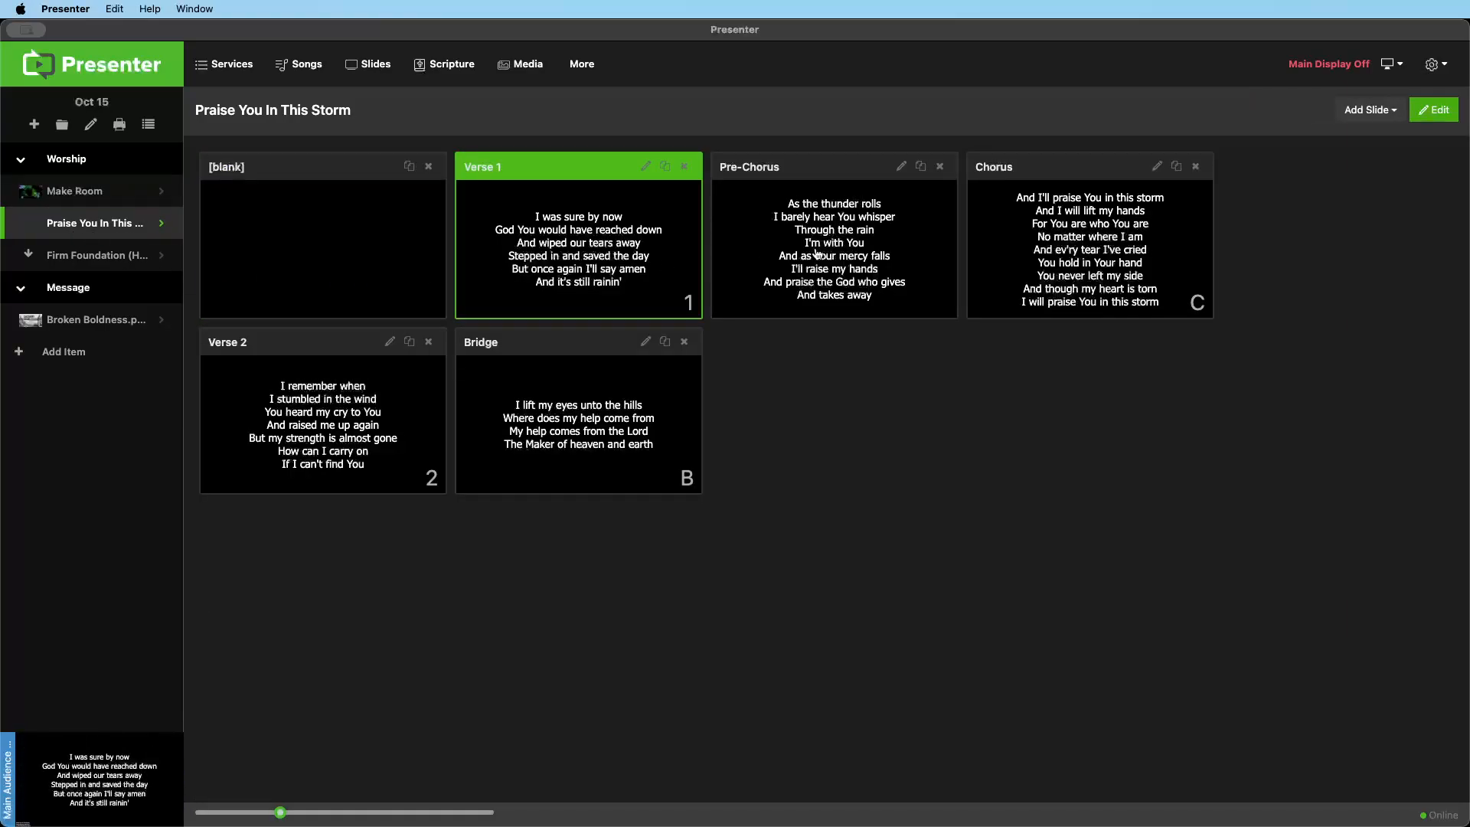
{"action": "key", "text": "Right"}
{"action": "key", "text": "Right"}
{"action": "key", "text": "Left"}
{"action": "key", "text": "Left"}
{"action": "key", "text": "Left"}
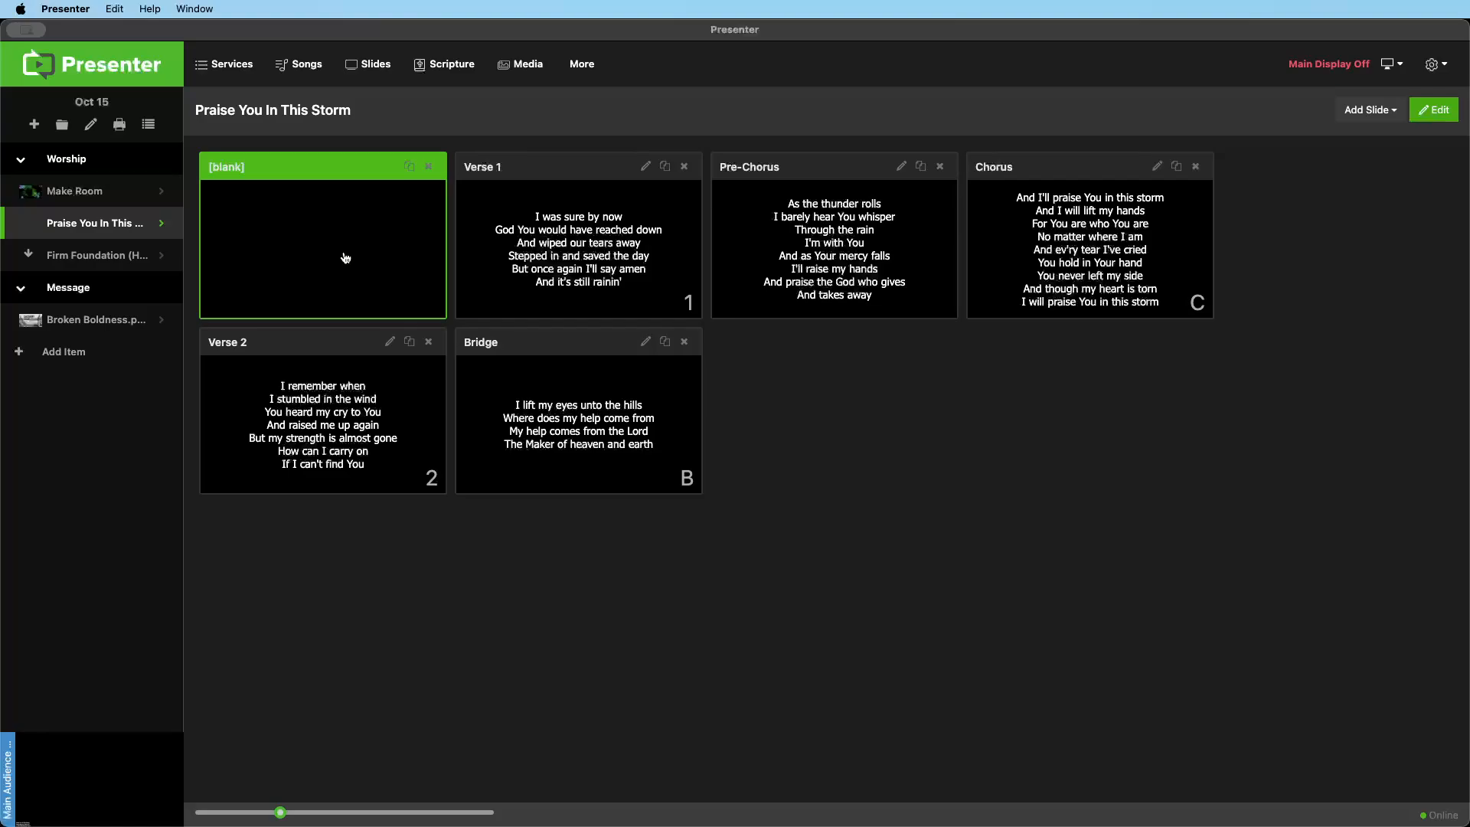
Set the background of Praise You In This Storm to the red Xmas Gradient 02 Pro Plus motion
{"action": "left_click", "coordinate": [160, 228]}
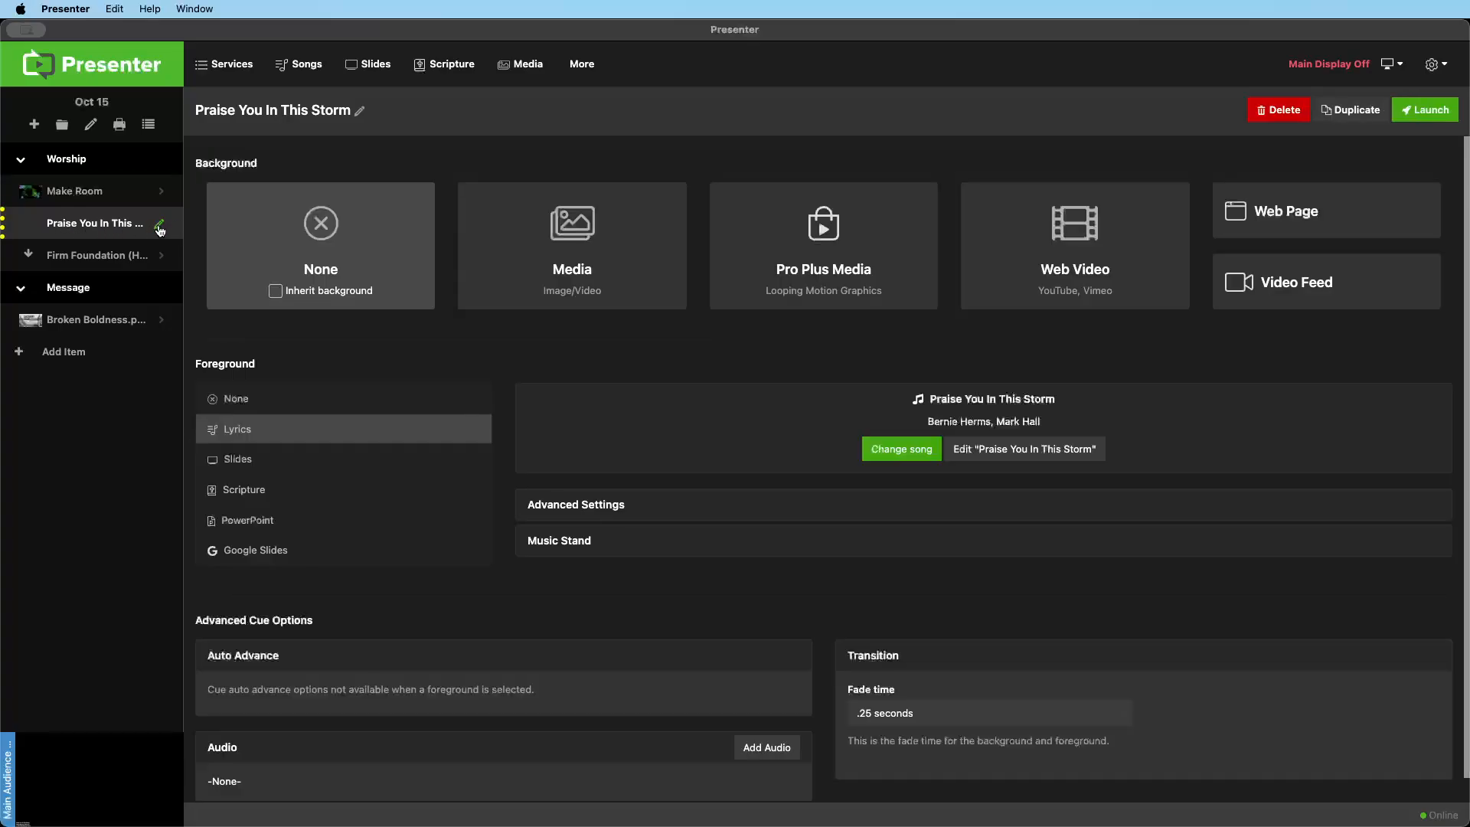
{"action": "left_click", "coordinate": [806, 276]}
{"action": "scroll", "coordinate": [398, 444], "scroll_direction": "down", "scroll_amount": 10}
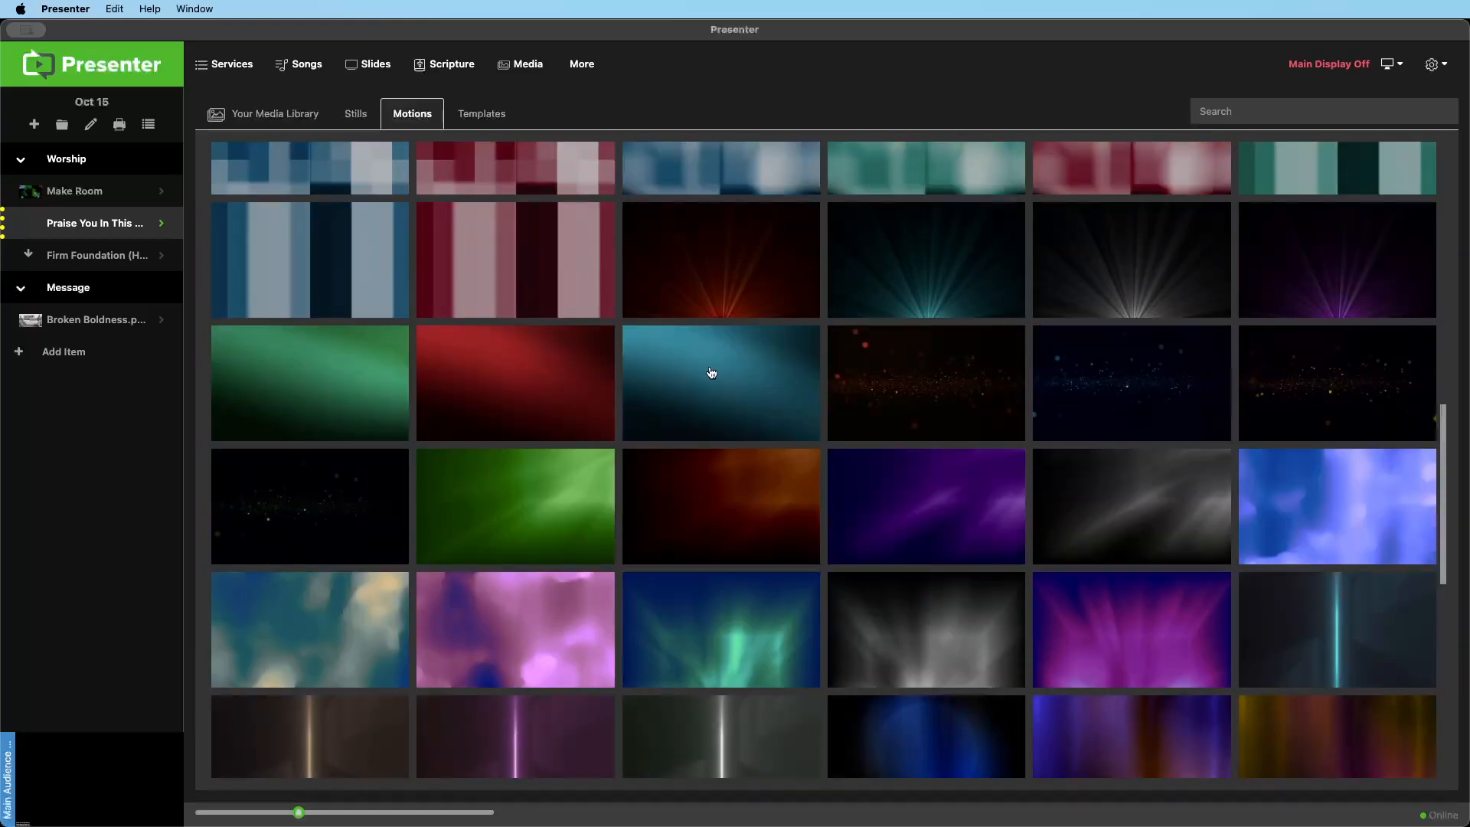
{"action": "left_click", "coordinate": [509, 374]}
{"action": "left_click", "coordinate": [736, 457]}
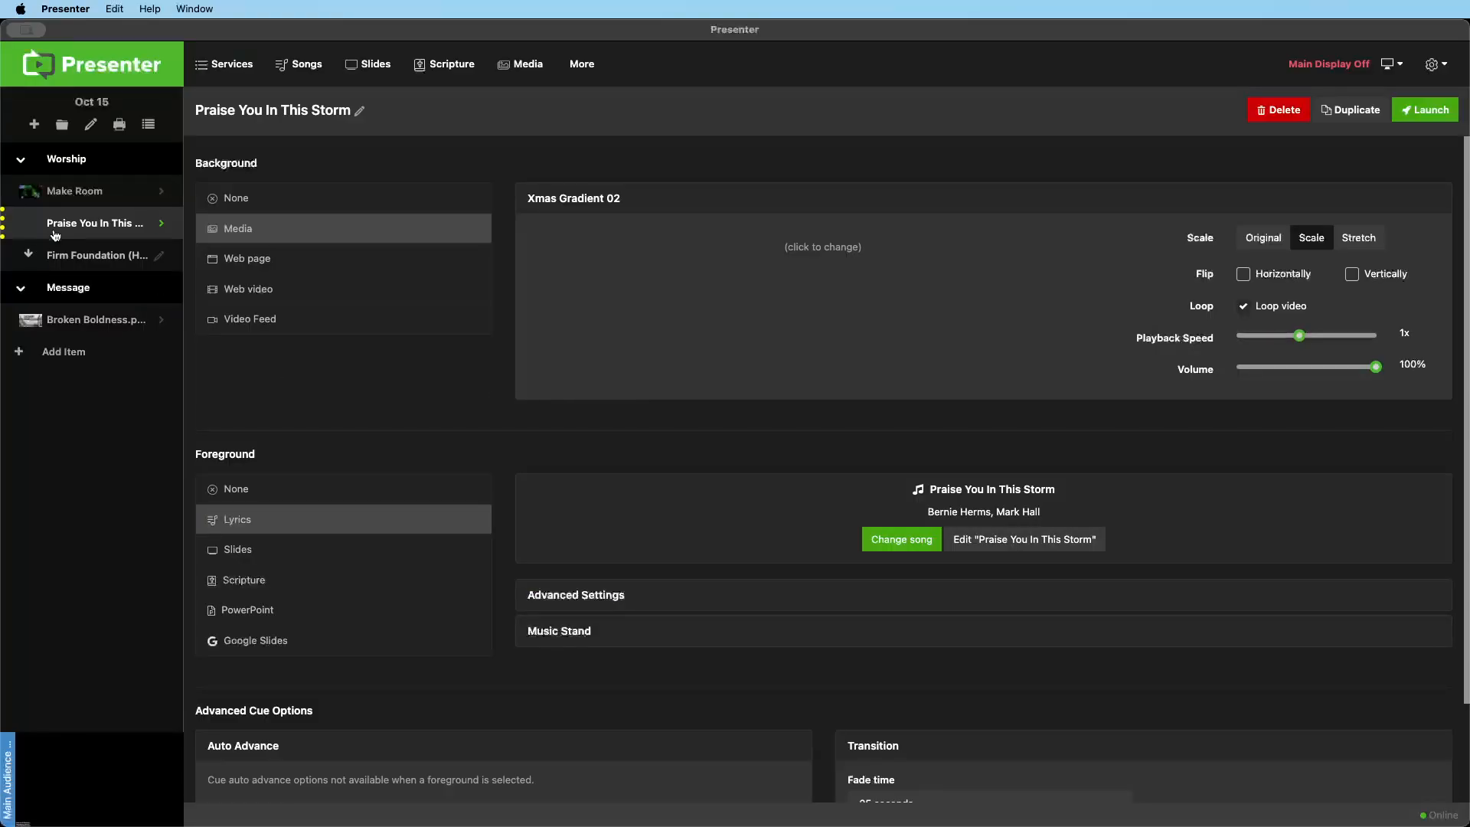
Relaunch Praise You In This Storm with its motion background and present Verse 1
{"action": "left_click", "coordinate": [62, 231]}
{"action": "left_click", "coordinate": [263, 312]}
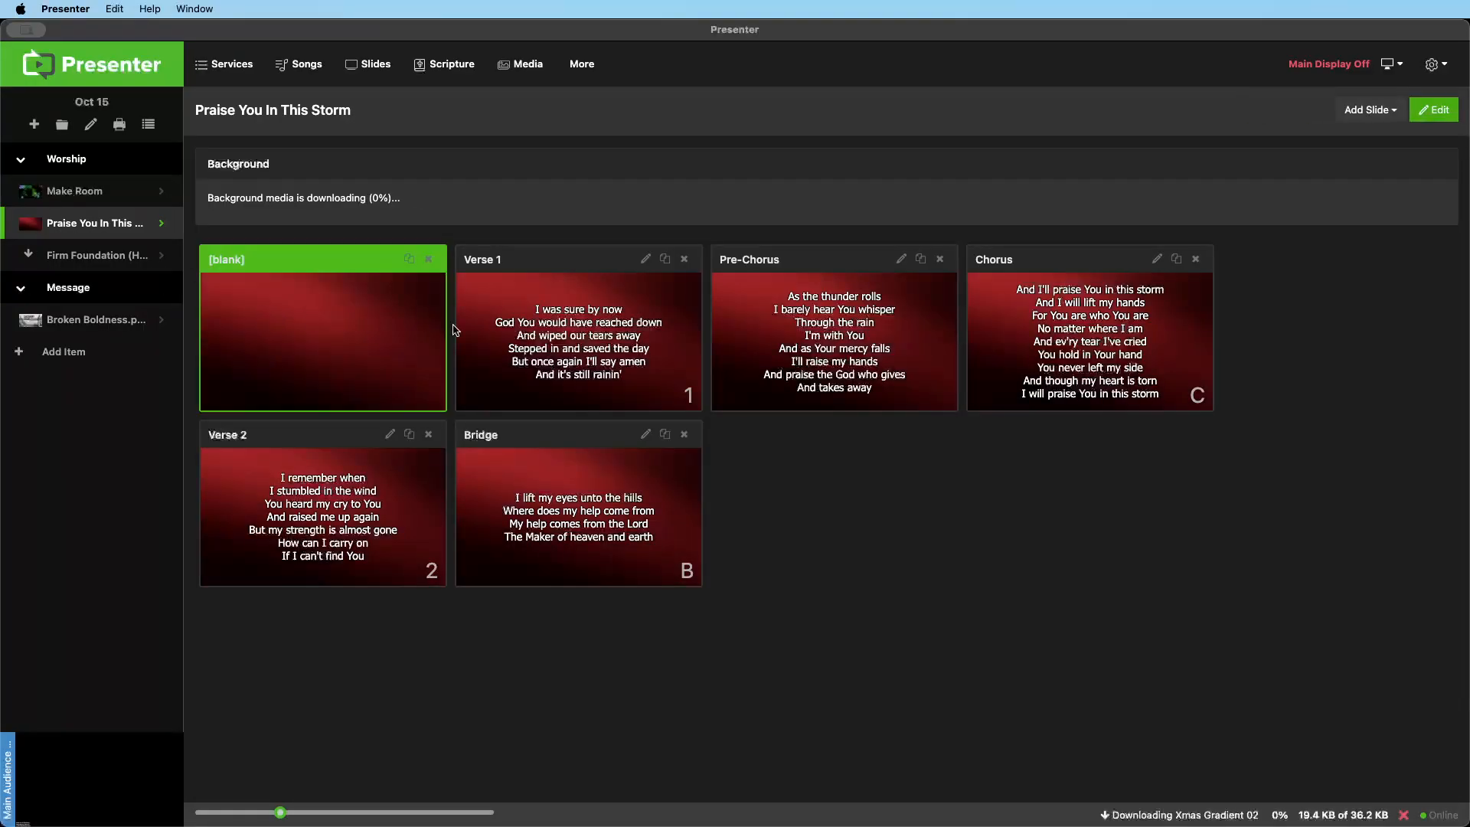
{"action": "left_click", "coordinate": [582, 324]}
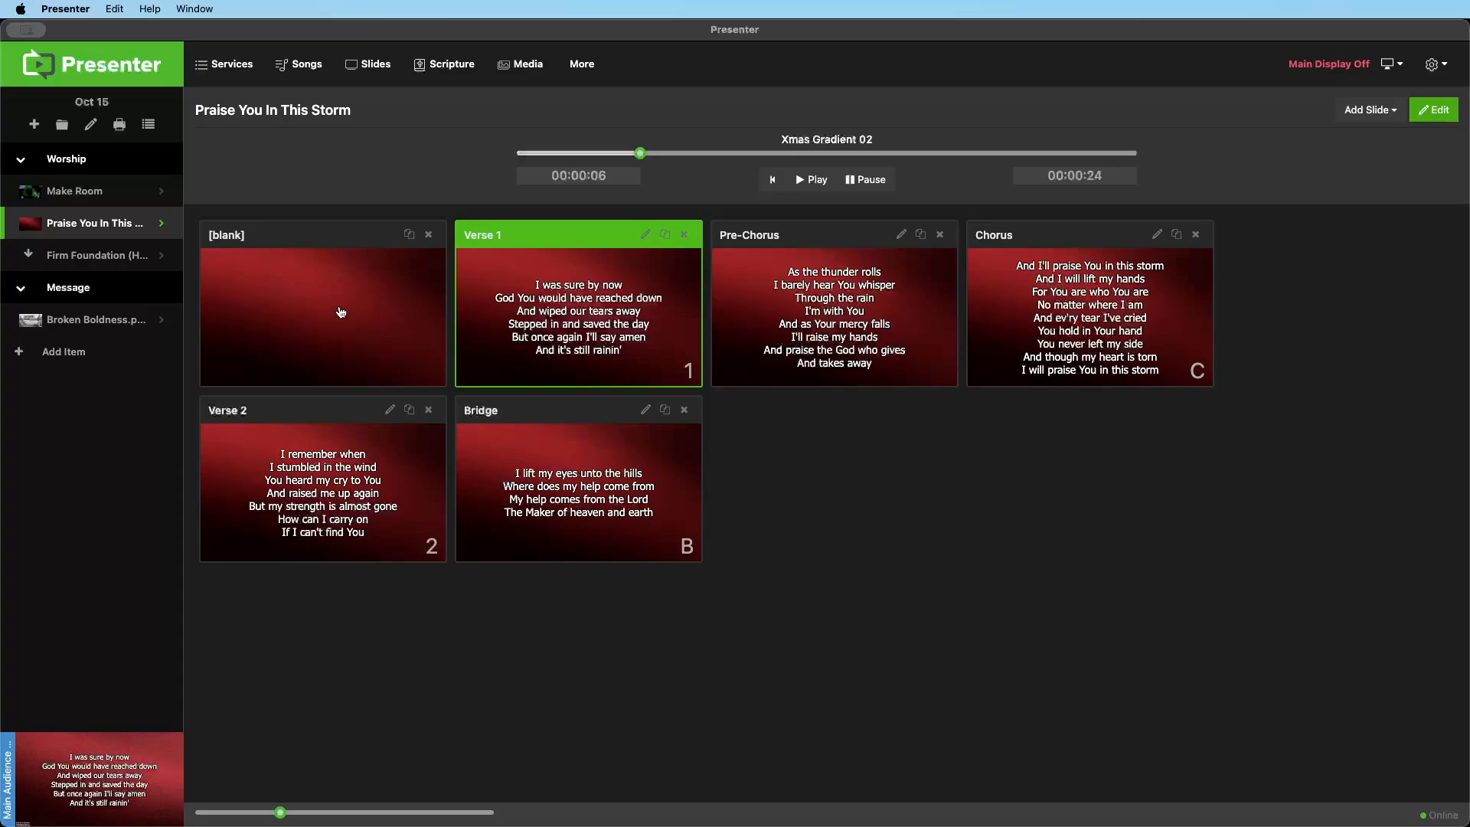
Check the background settings of the Firm Foundation item and put Make Room back on the audience display
{"action": "left_click", "coordinate": [162, 257]}
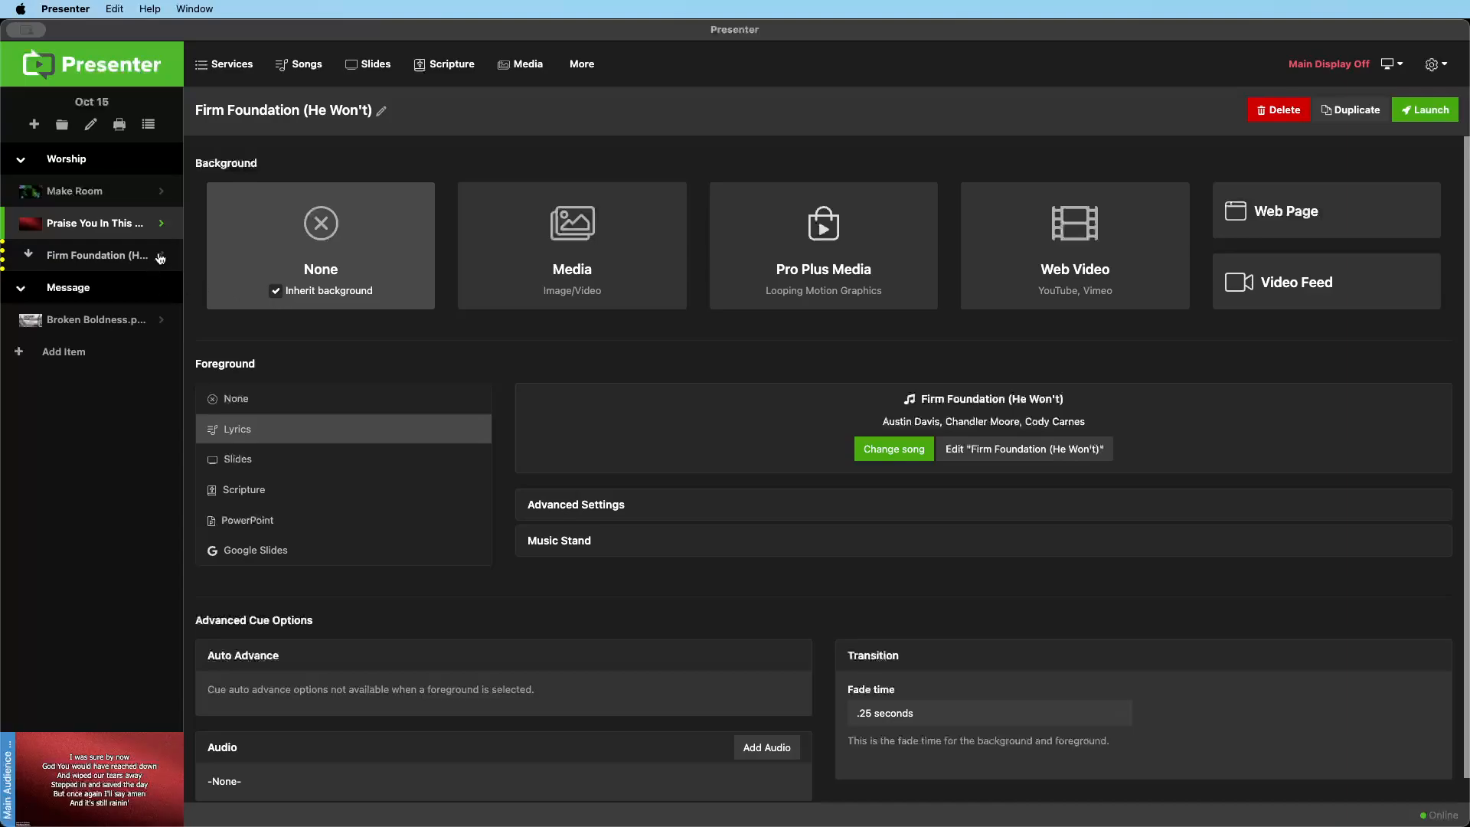
{"action": "left_click", "coordinate": [83, 192]}
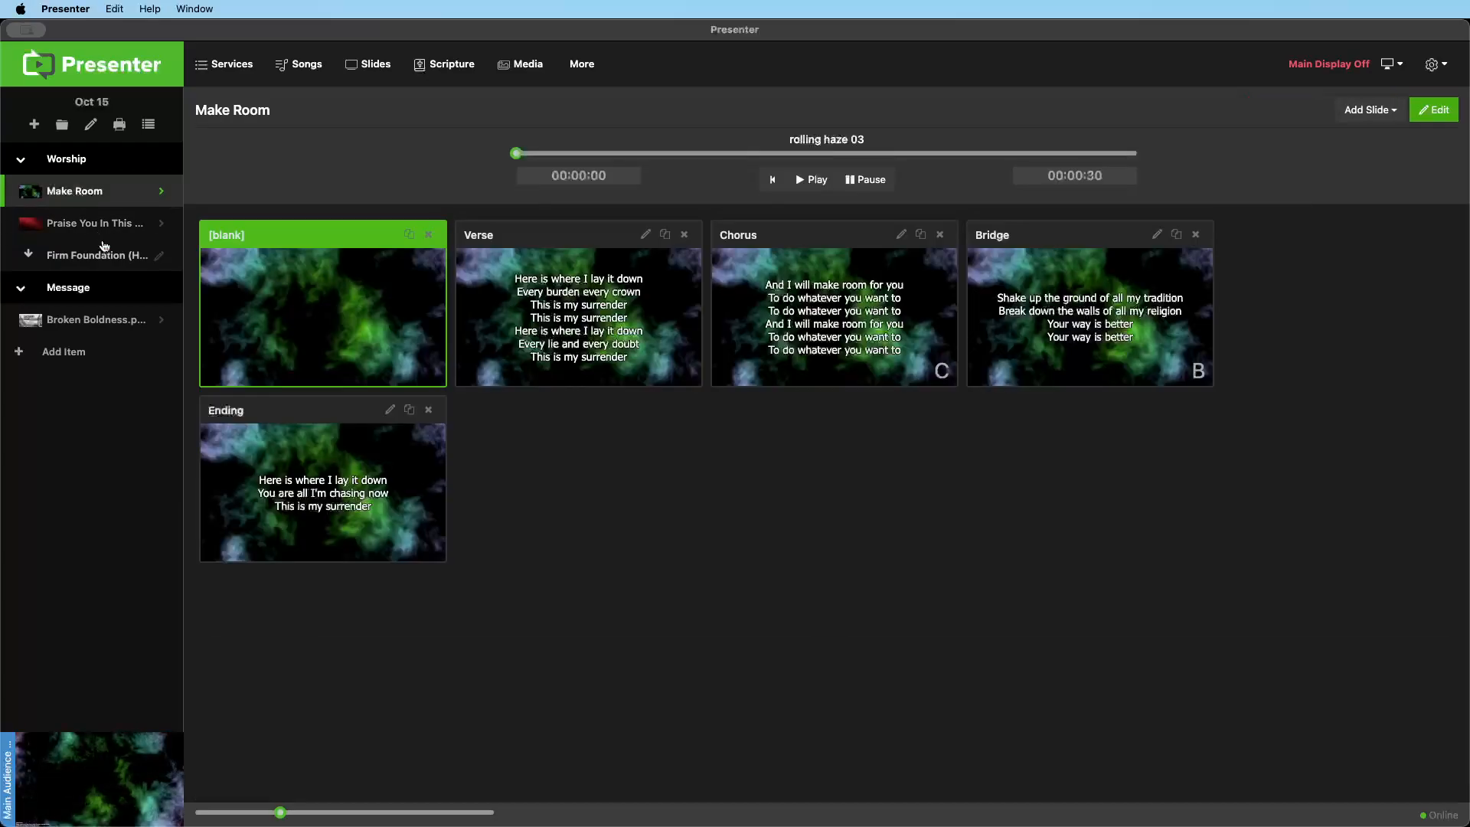
Launch Praise You In This Storm, open its item settings and delete it from the Worship section
{"action": "left_click", "coordinate": [101, 229]}
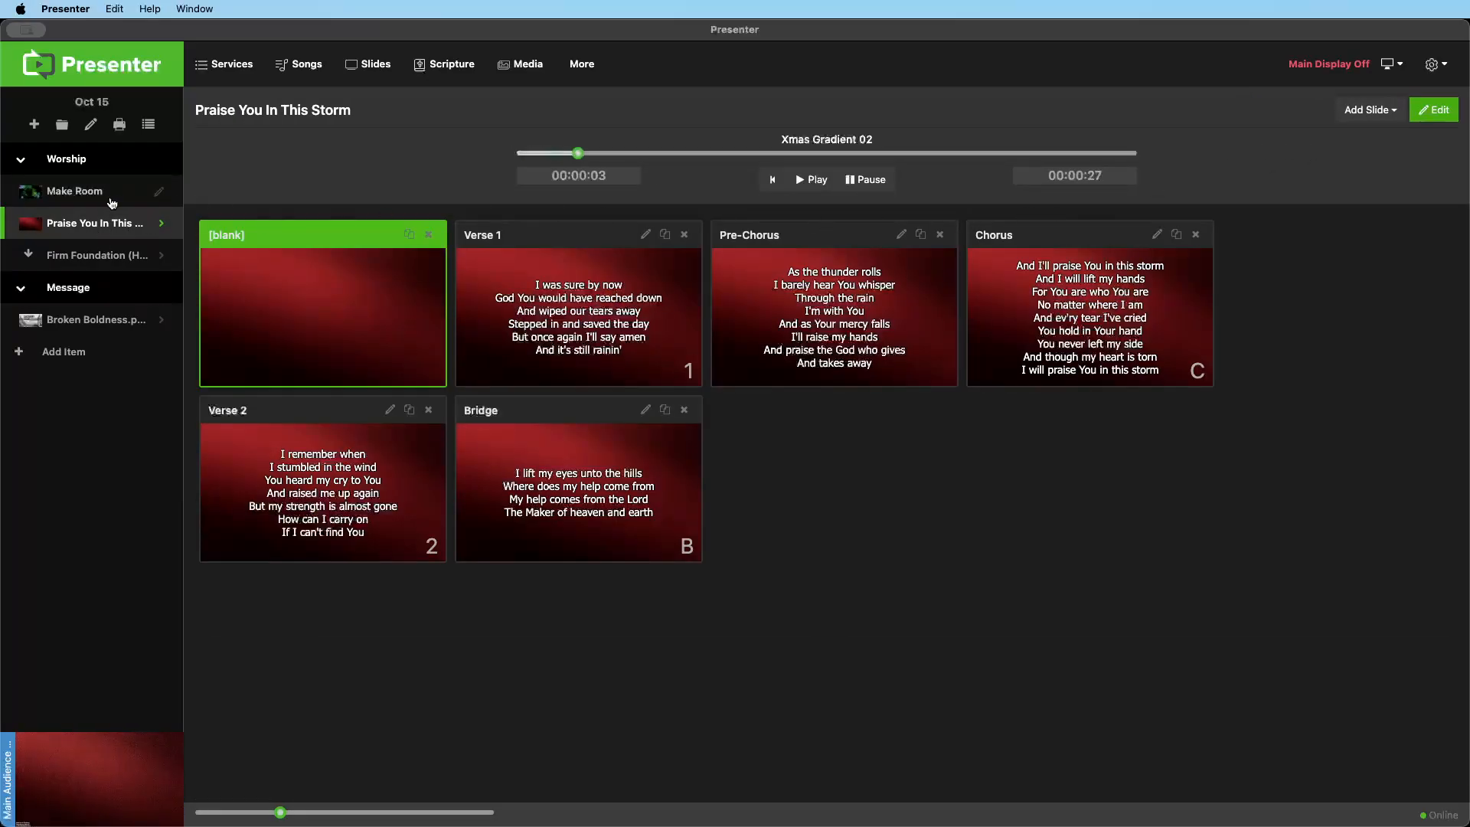
{"action": "left_click", "coordinate": [161, 226]}
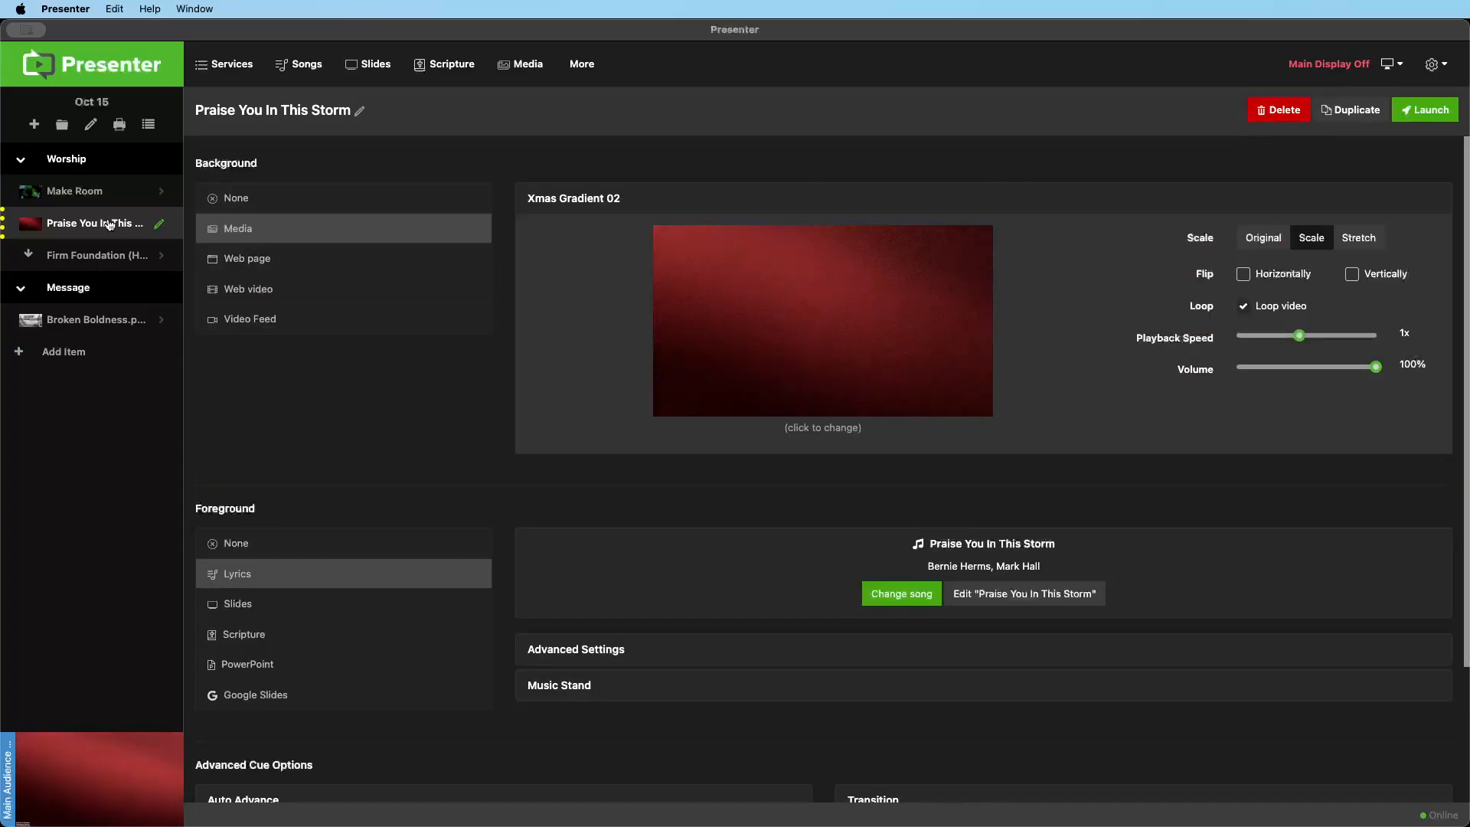
{"action": "left_click", "coordinate": [1274, 113]}
Present Make Room, switch to Firm Foundation to show its inherited background, and return to Make Room
{"action": "left_click", "coordinate": [67, 191]}
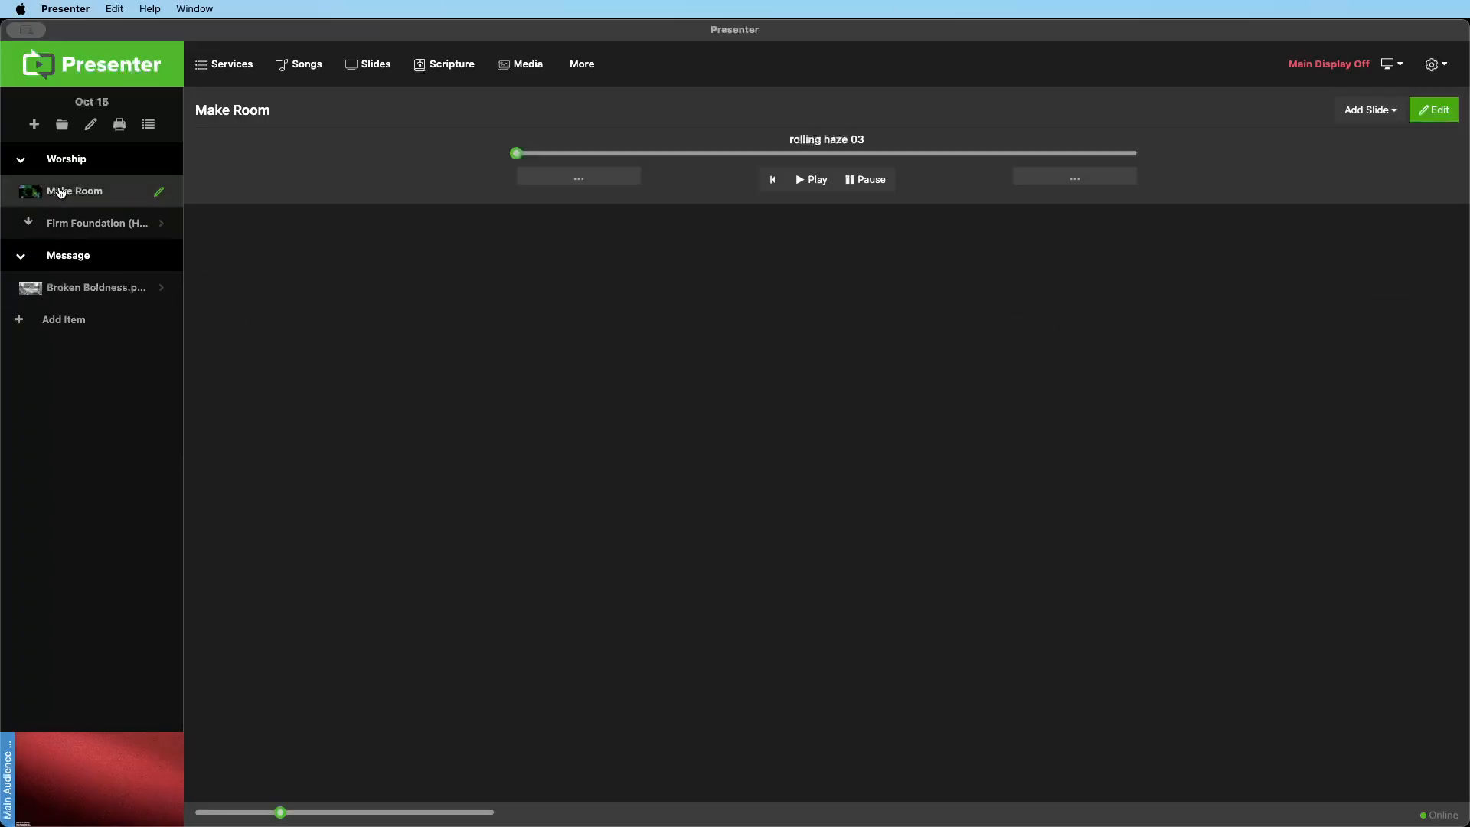
{"action": "left_click", "coordinate": [67, 222]}
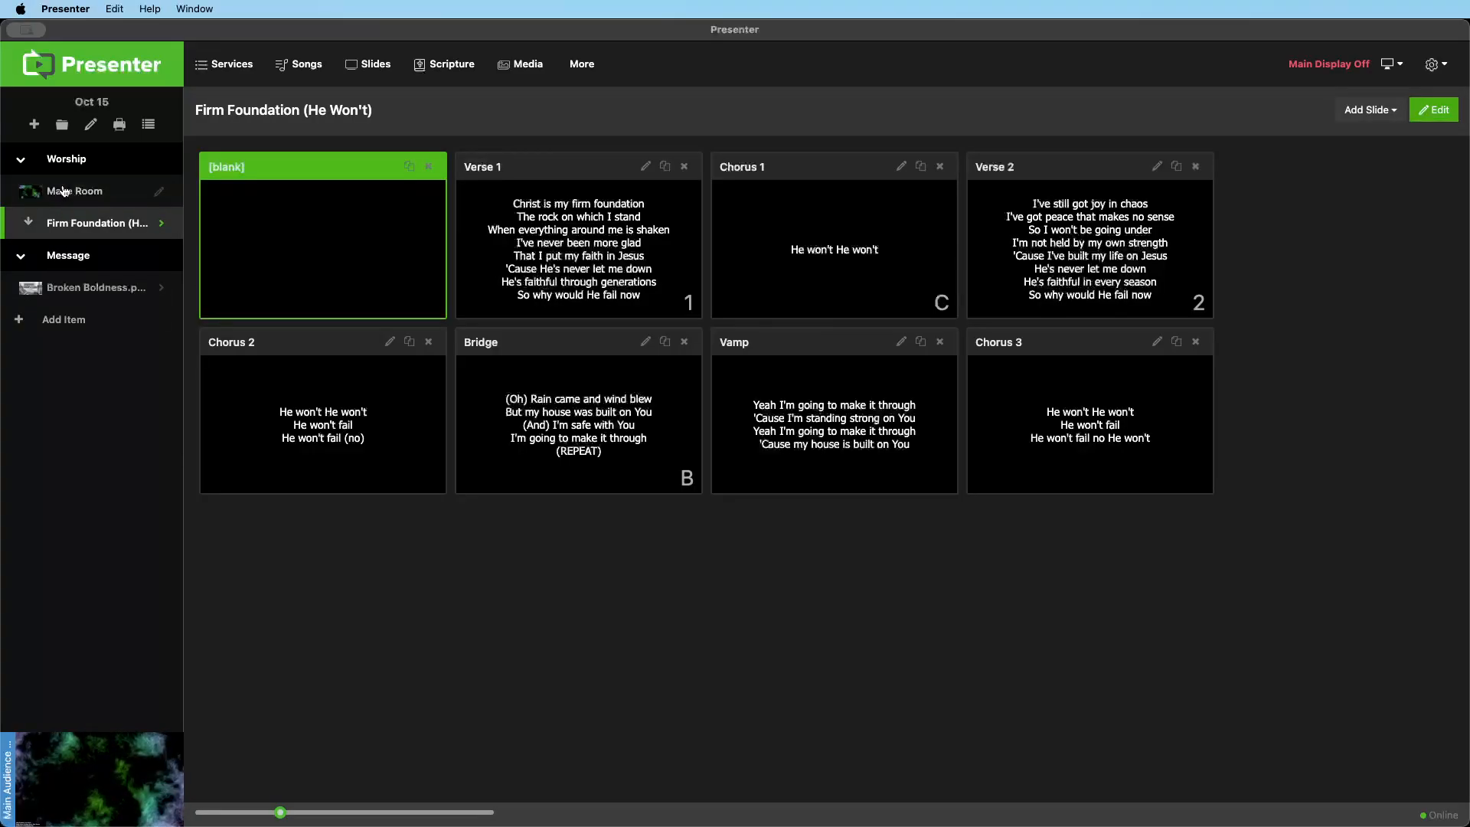
{"action": "left_click", "coordinate": [65, 191]}
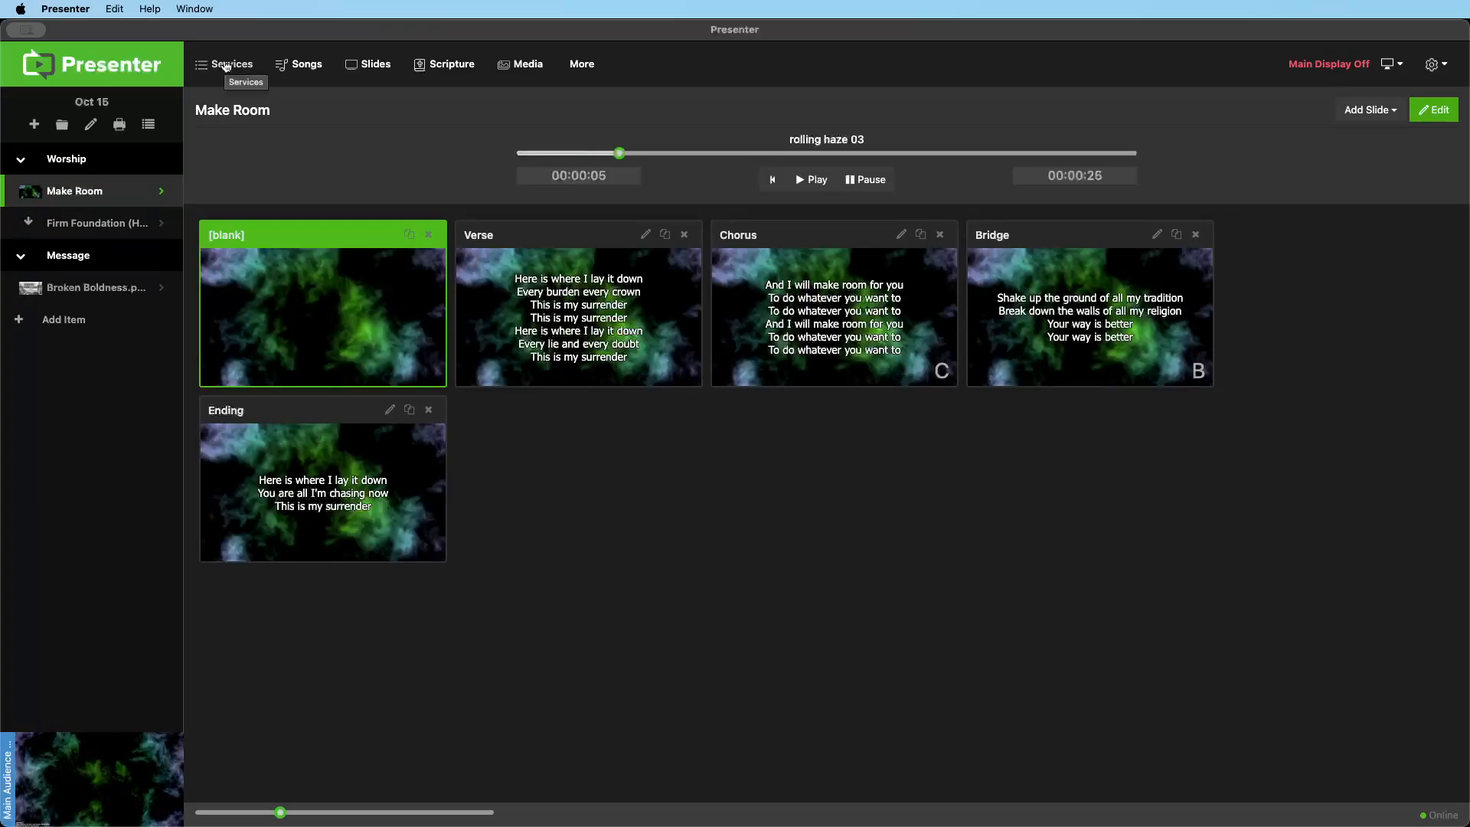
Filter the services by the Young Adults Thursday Night type and open the Oct 16 service
{"action": "left_click", "coordinate": [233, 66]}
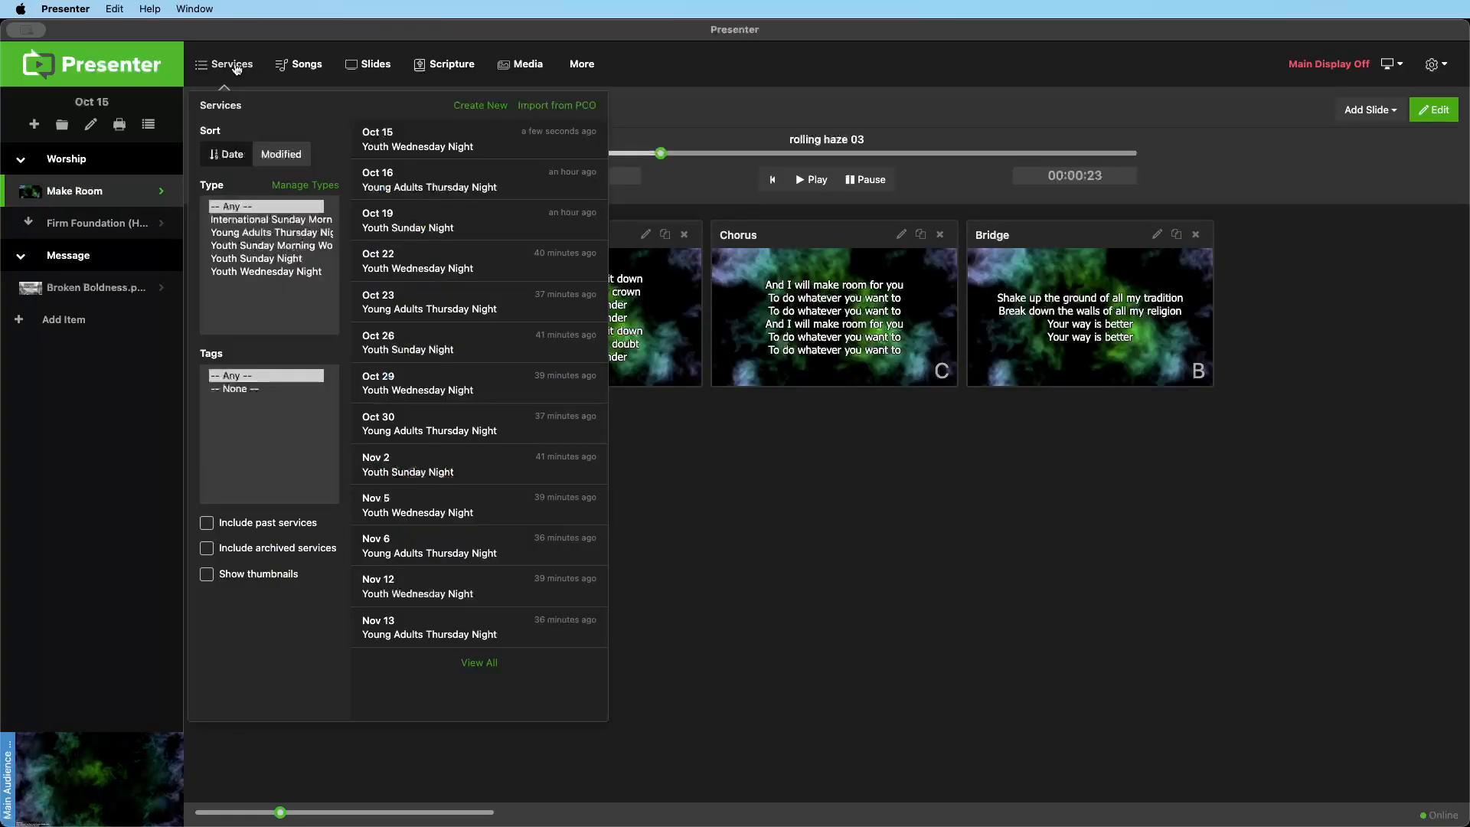
{"action": "left_click", "coordinate": [262, 232]}
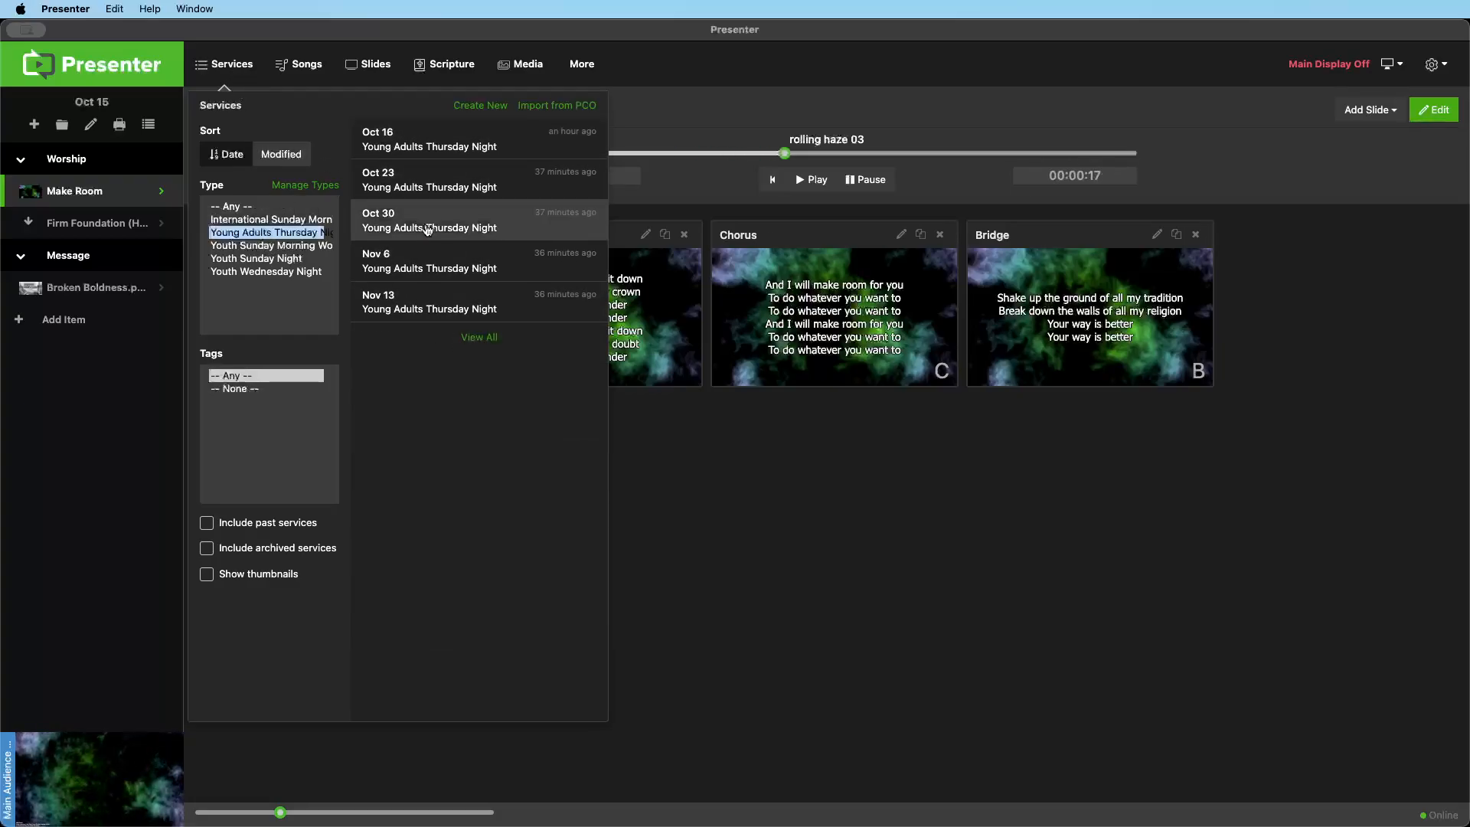
{"action": "left_click", "coordinate": [433, 142]}
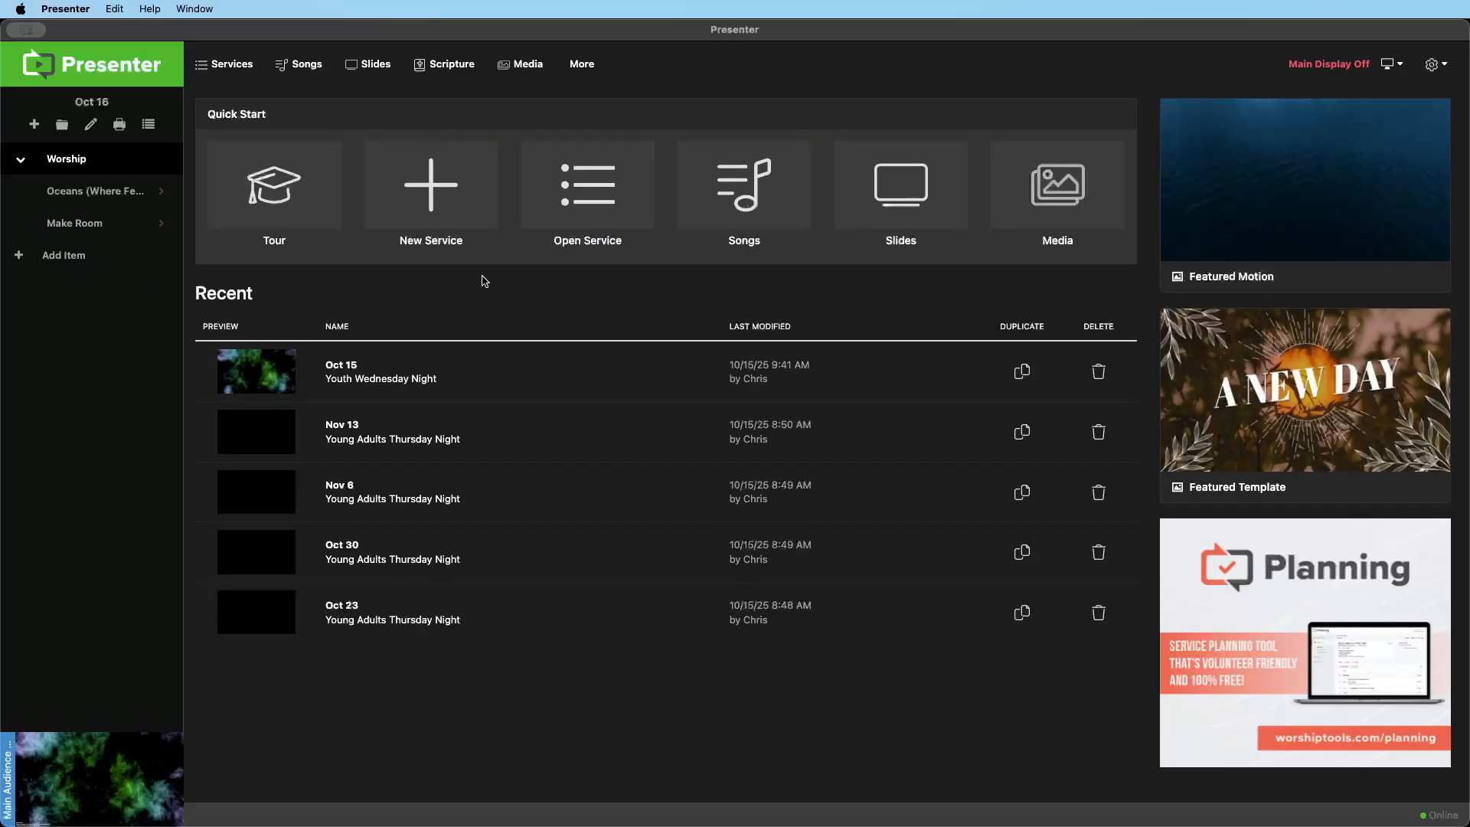
Launch Oceans and Make Room in turn from the Oct 16 Worship section, ending on Oceans
{"action": "left_click", "coordinate": [76, 193]}
{"action": "left_click", "coordinate": [90, 226]}
{"action": "left_click", "coordinate": [90, 193]}
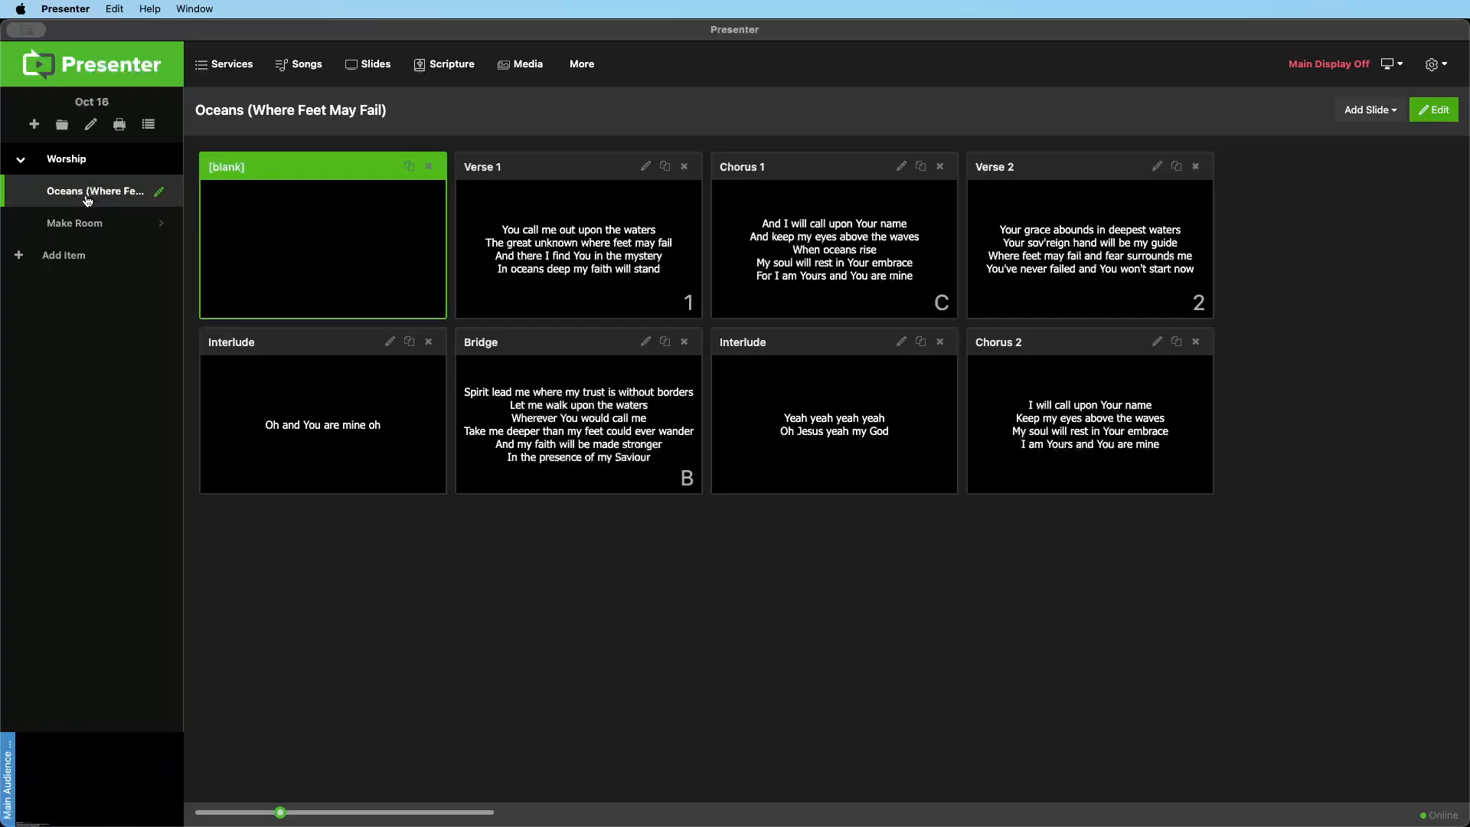
Set the background of Oceans to the grey Granular 01 Pro Plus motion and relaunch the song
{"action": "left_click", "coordinate": [165, 193]}
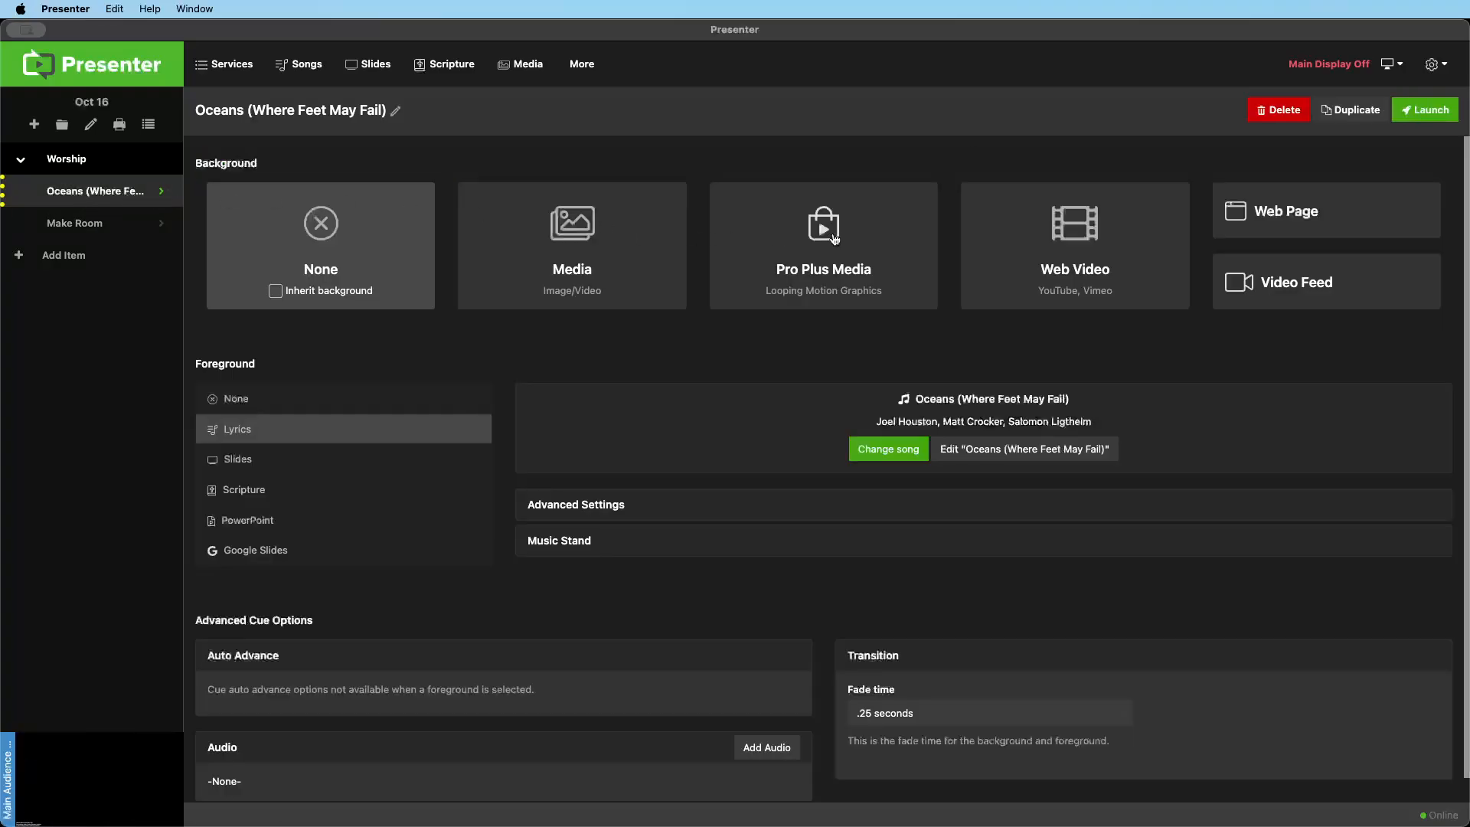
{"action": "left_click", "coordinate": [851, 262]}
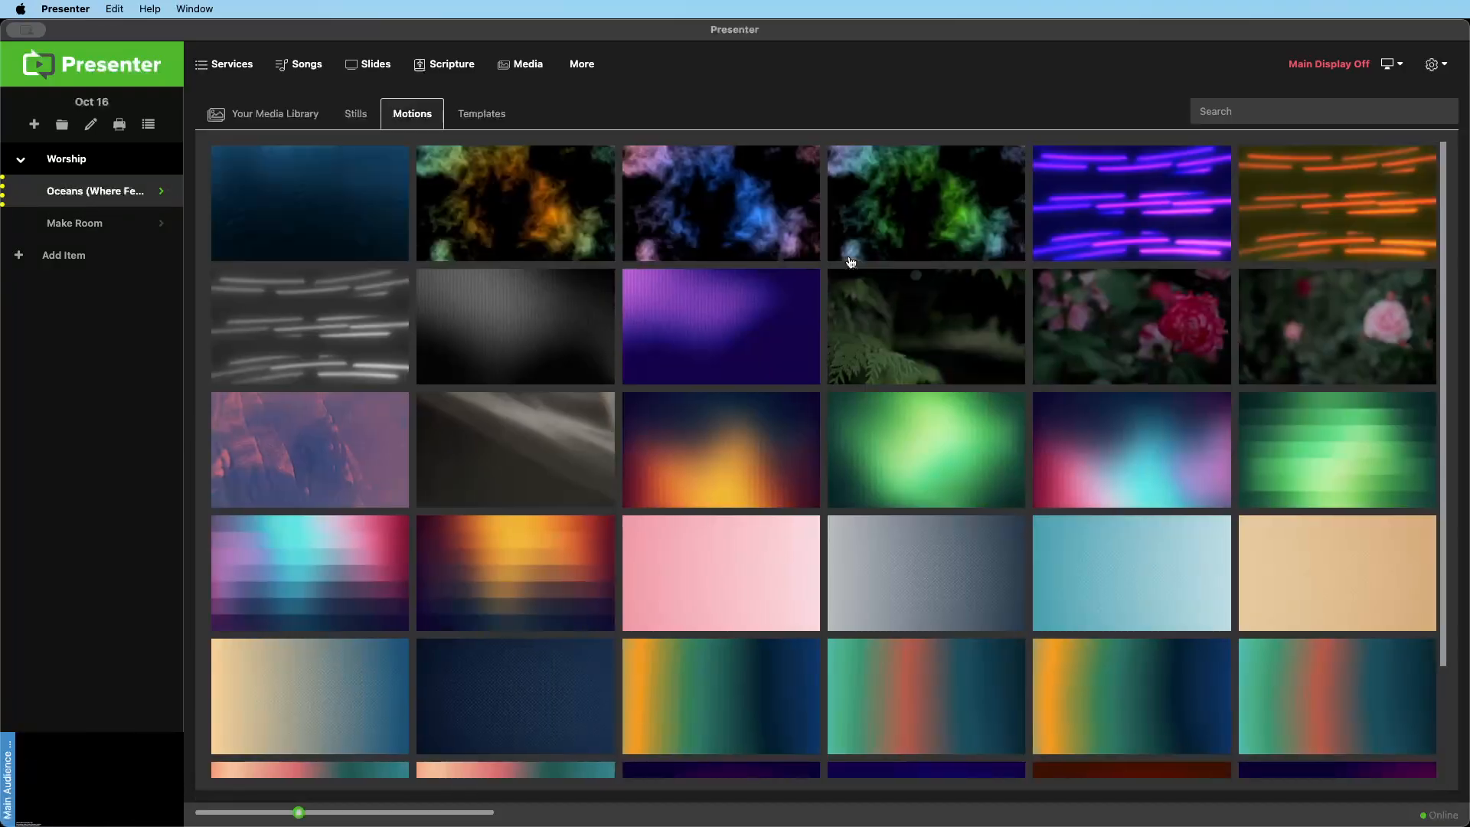
{"action": "left_click", "coordinate": [543, 305]}
{"action": "left_click", "coordinate": [735, 440]}
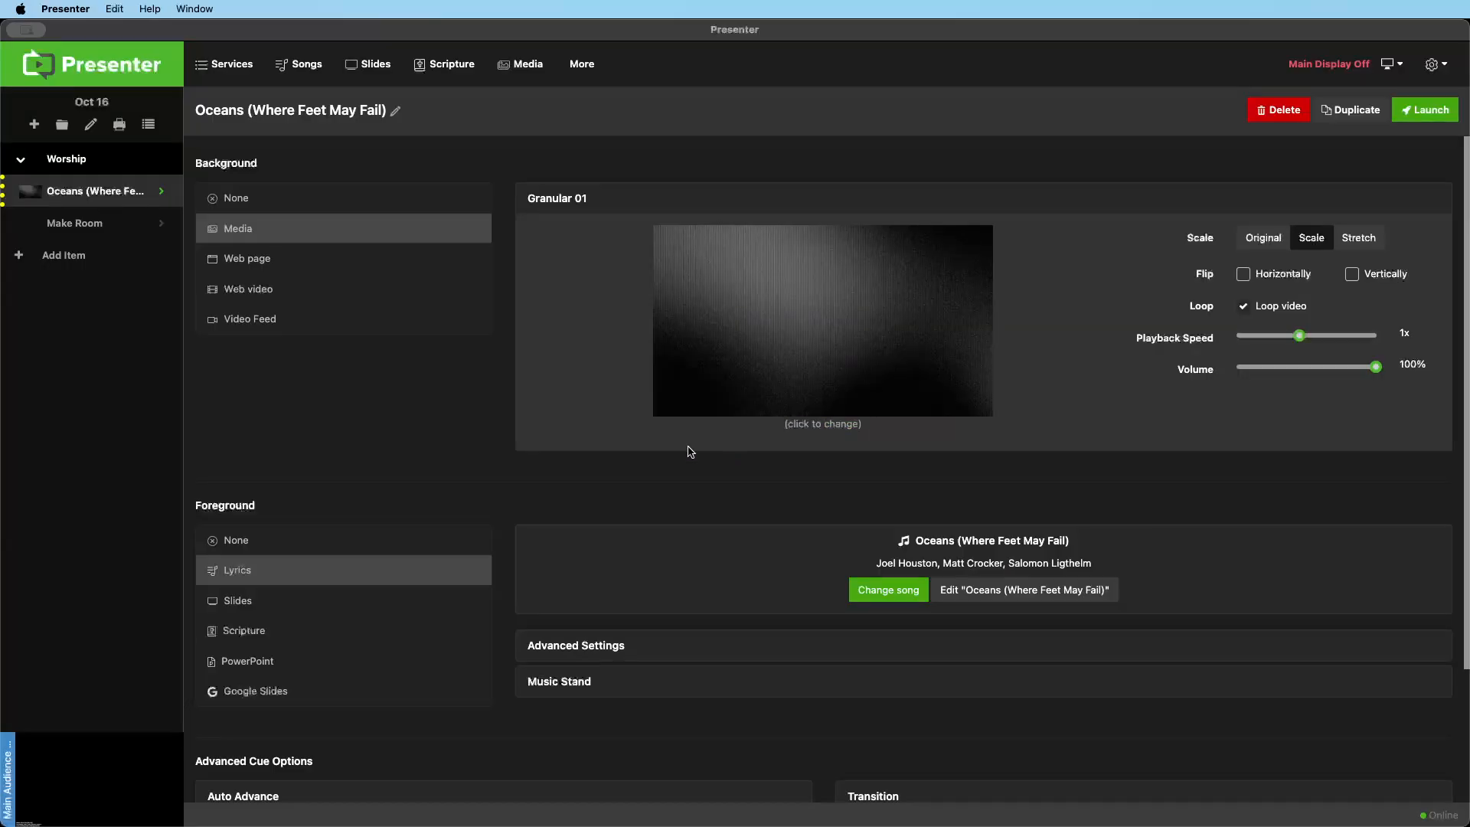
{"action": "left_click", "coordinate": [89, 224]}
{"action": "left_click", "coordinate": [89, 191]}
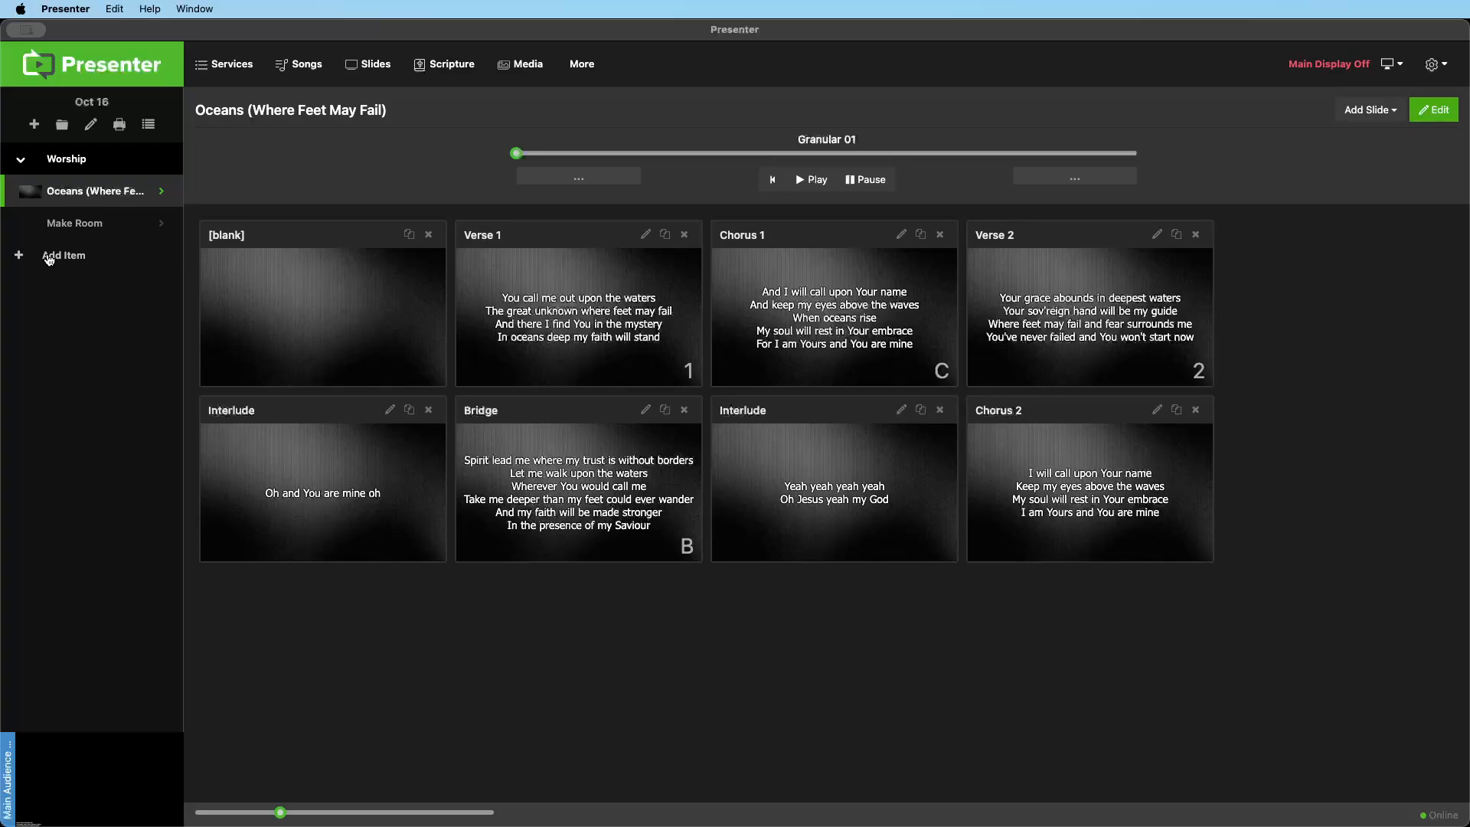
Look up the scripture passage Mark 6 in the NIVxml Bible
{"action": "left_click", "coordinate": [451, 65]}
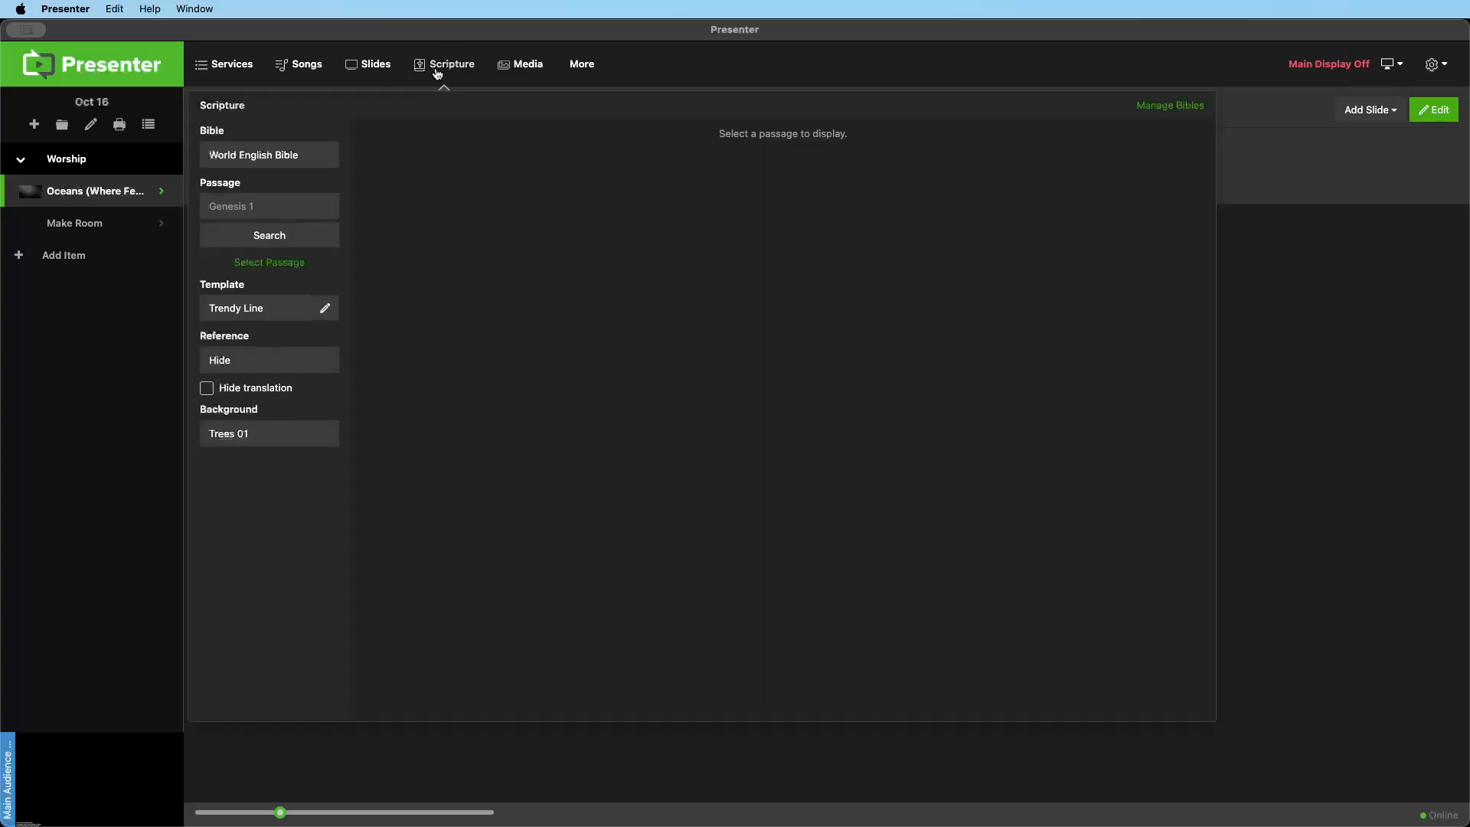
{"action": "left_click", "coordinate": [313, 158]}
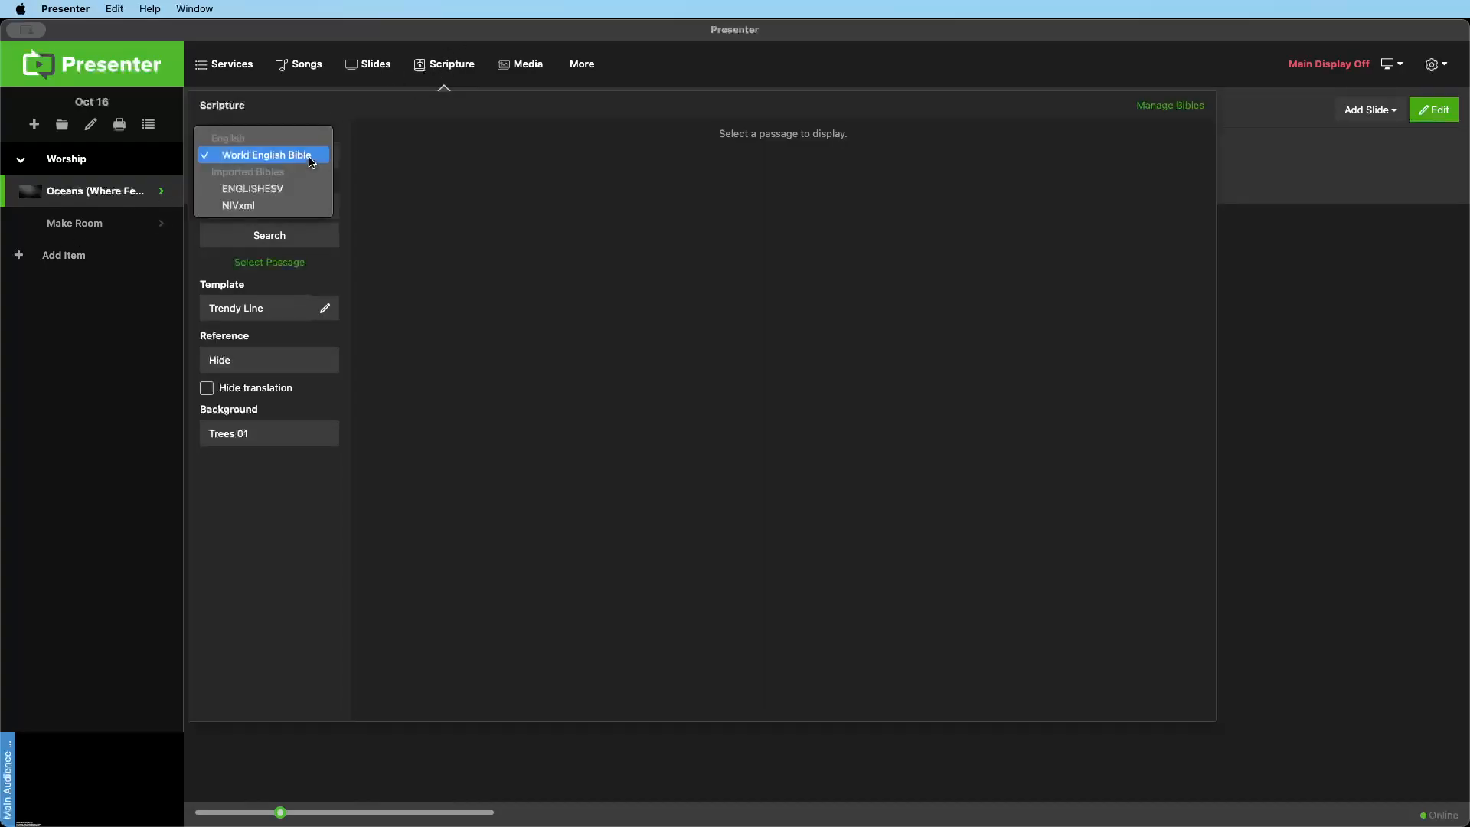
{"action": "left_click", "coordinate": [291, 205]}
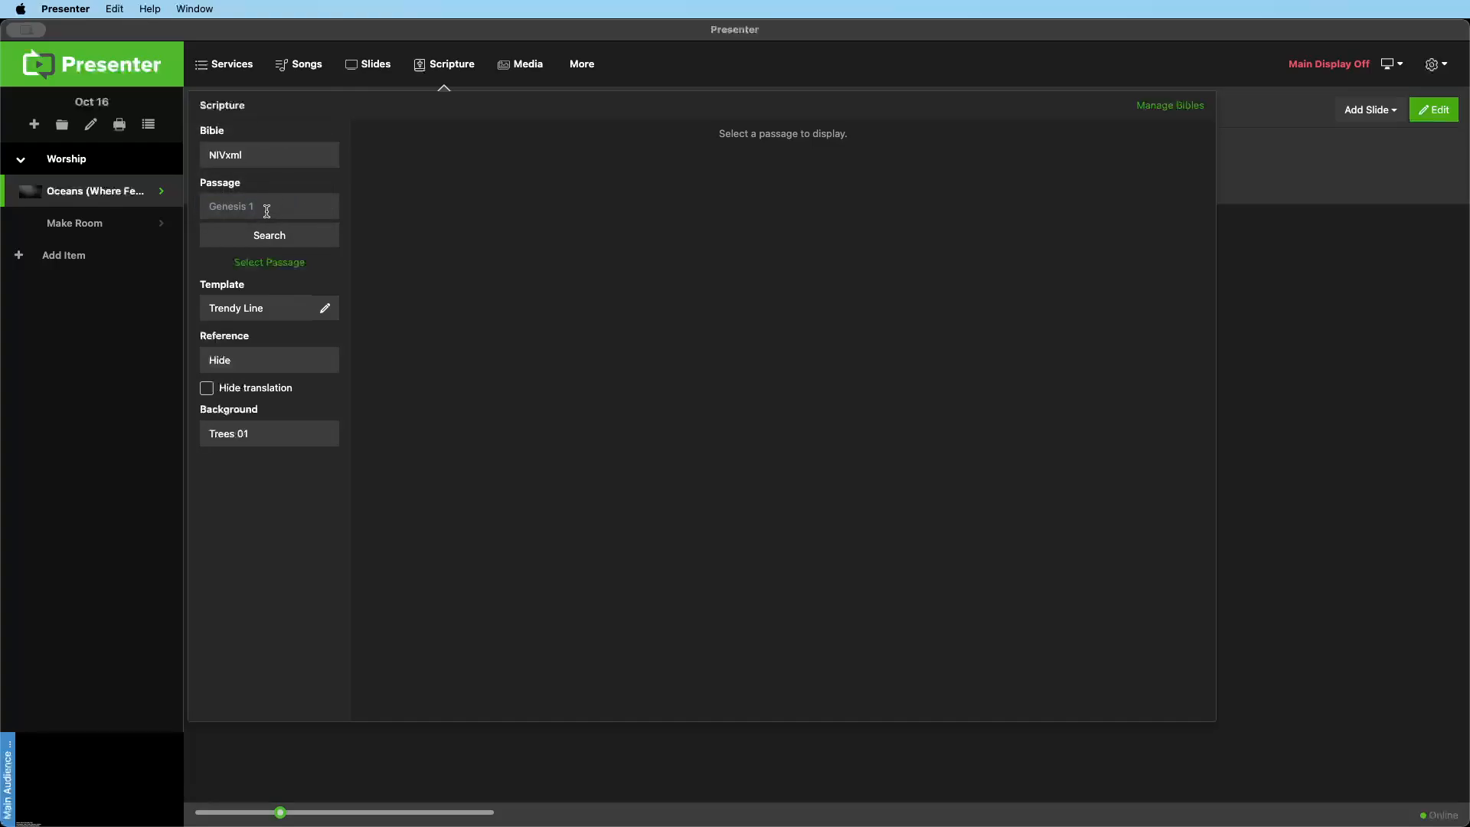
{"action": "left_click", "coordinate": [268, 209]}
{"action": "type", "text": "mark"}
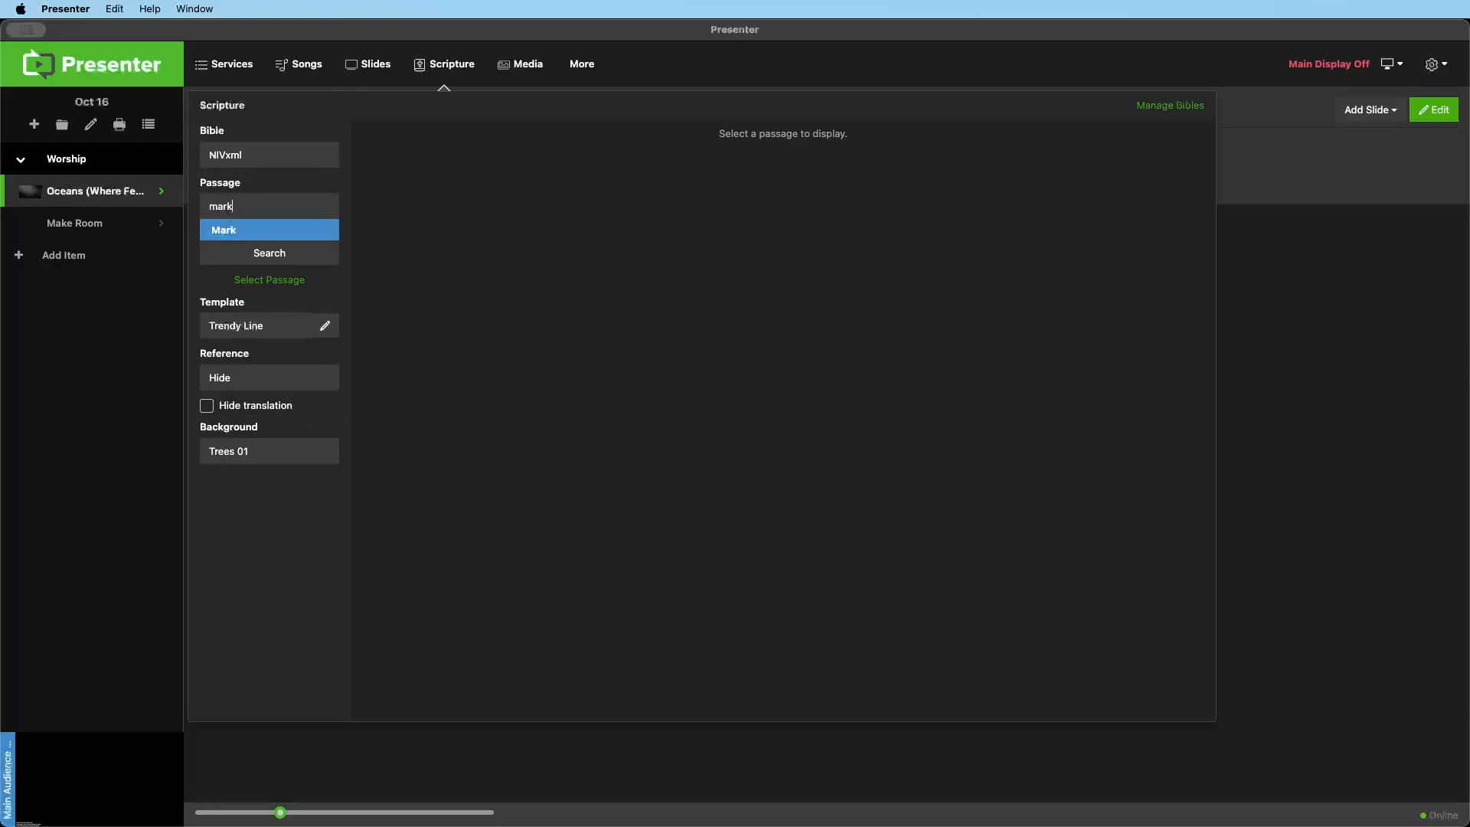
{"action": "type", "text": " 6"}
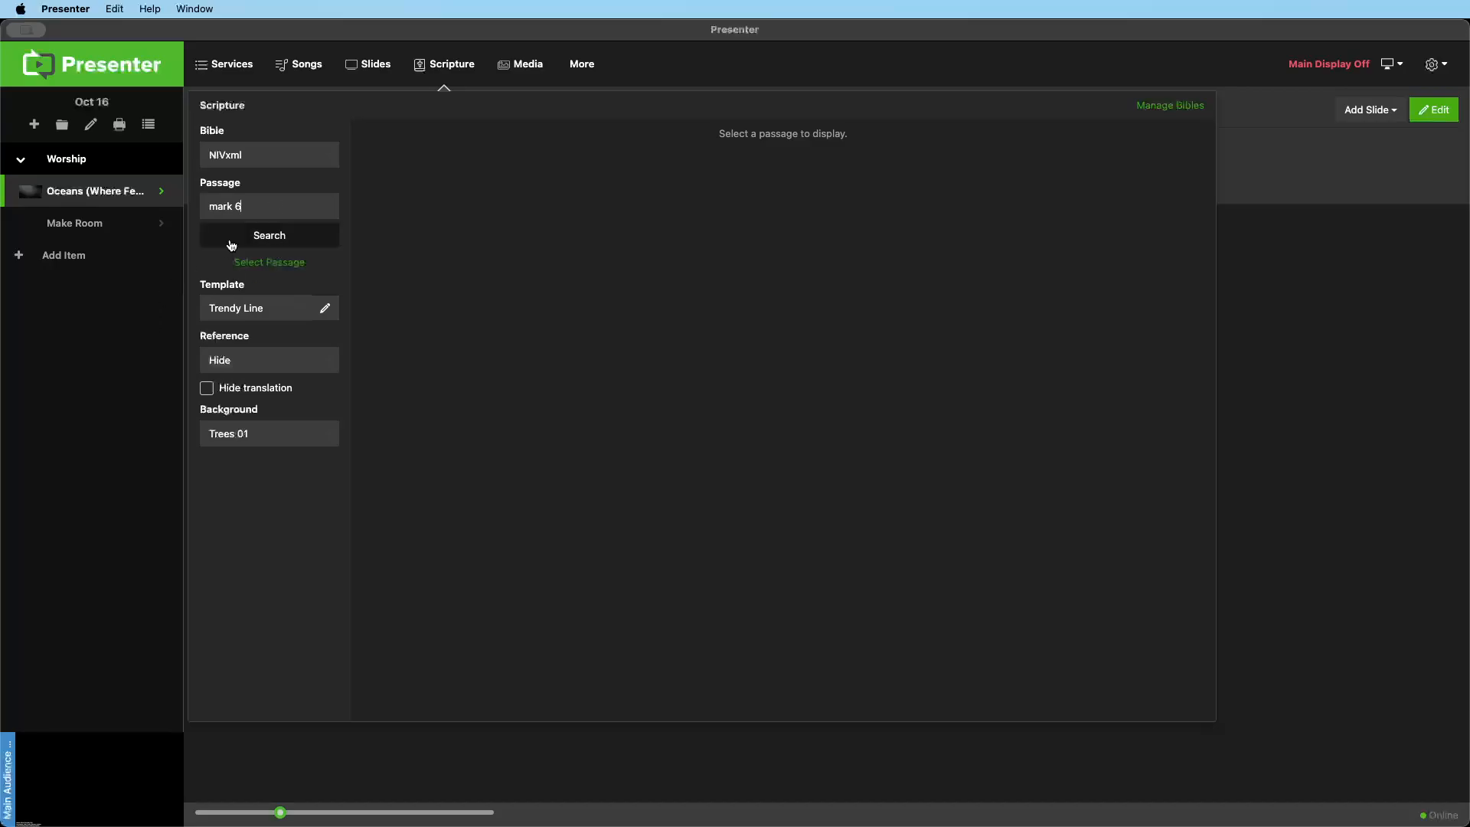
{"action": "left_click", "coordinate": [258, 235]}
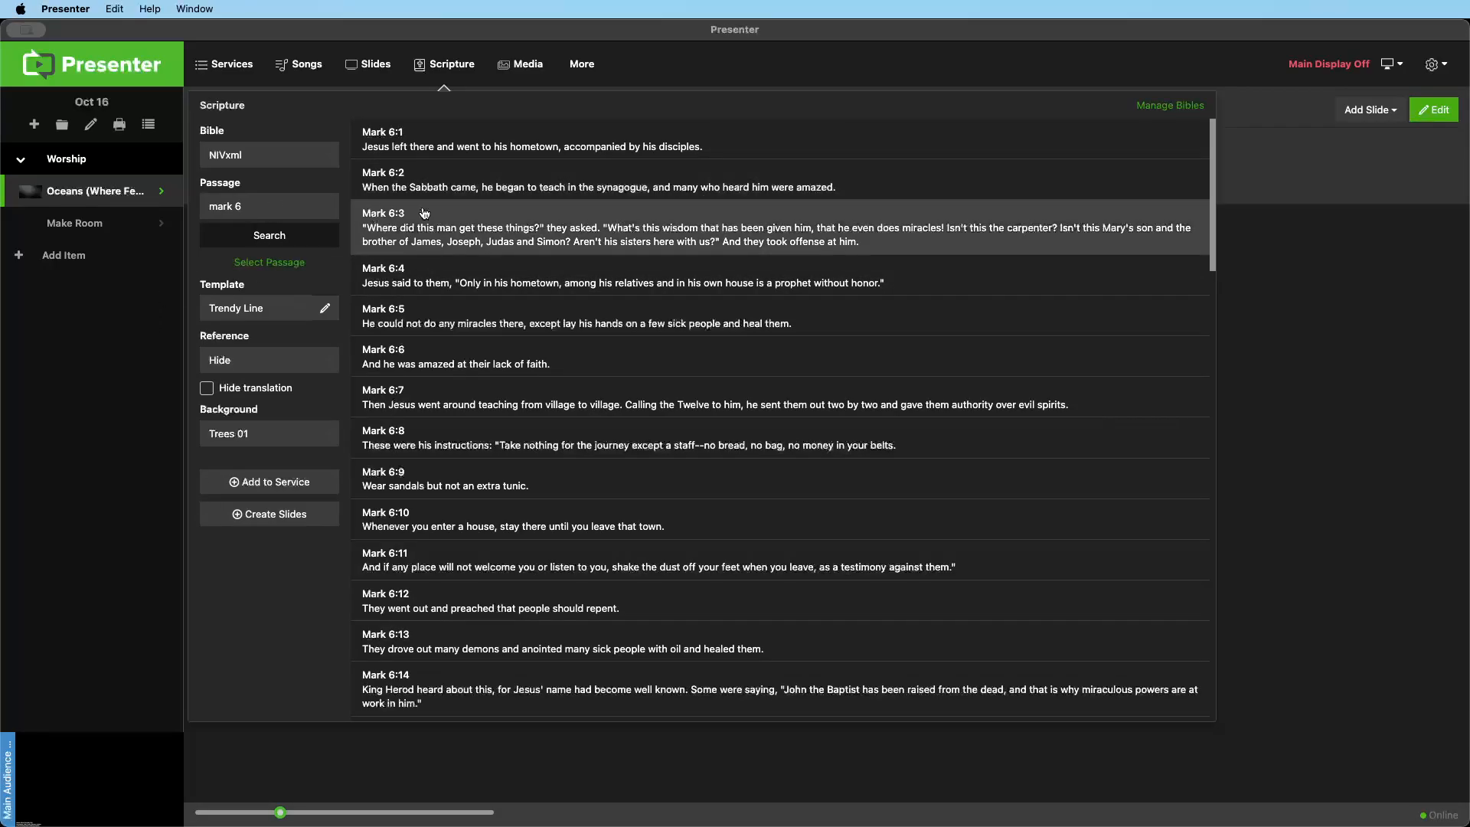
Narrow the scripture passage to Mark 6:1-5
{"action": "triple_click", "coordinate": [285, 205]}
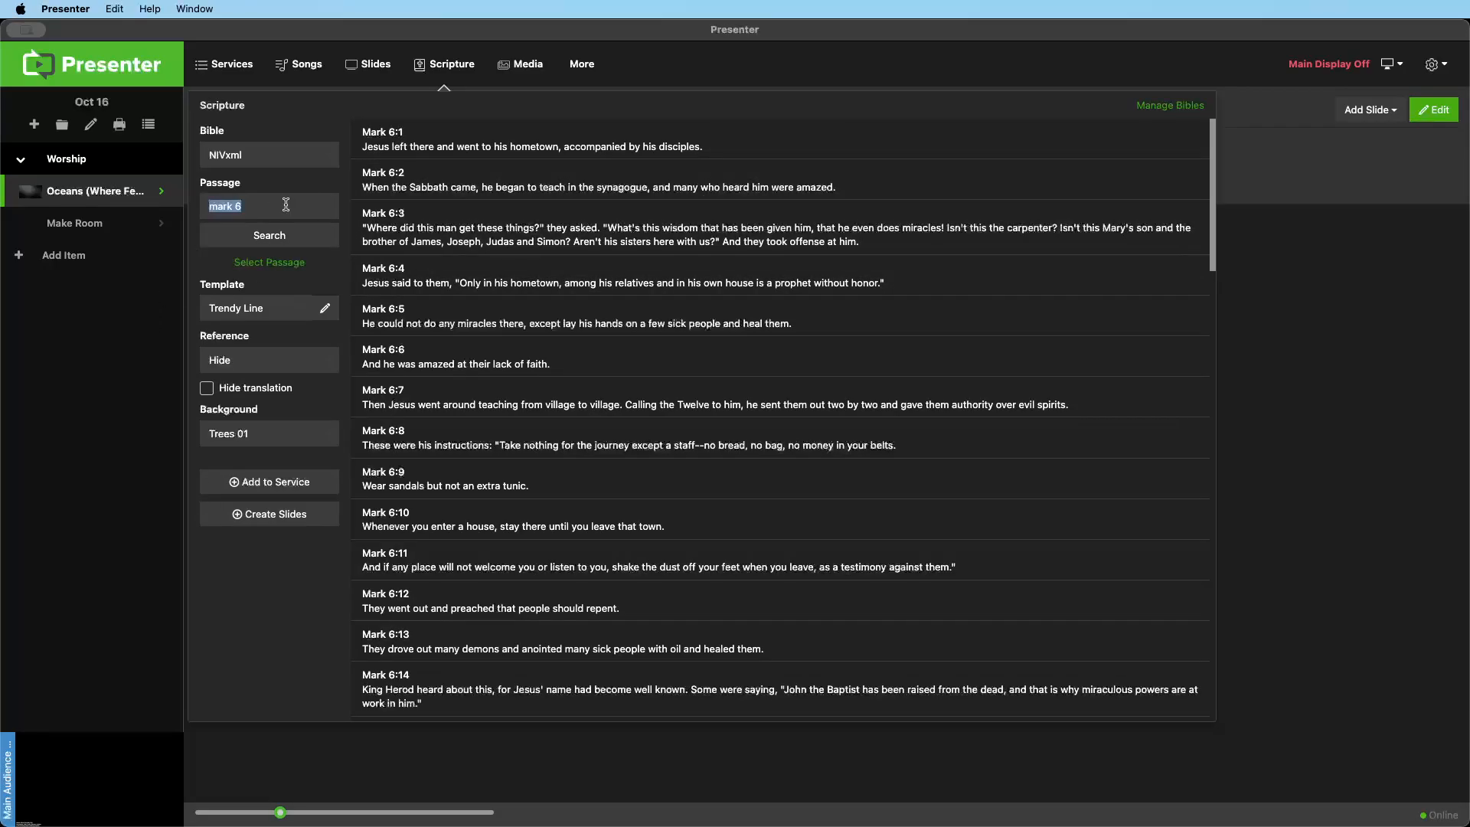
{"action": "left_click", "coordinate": [285, 205]}
{"action": "type", "text": ":1-5"}
{"action": "key", "text": "Return"}
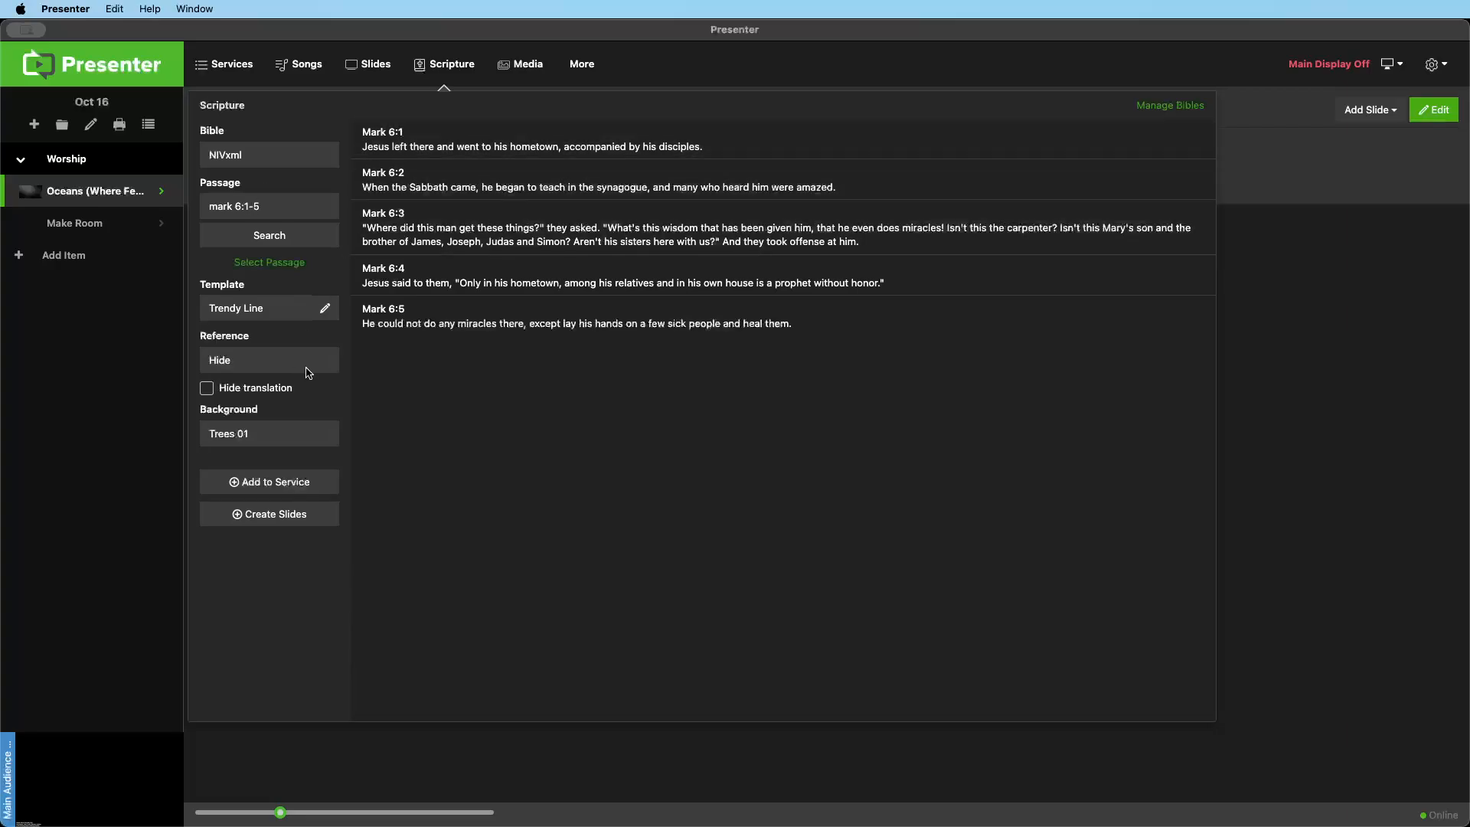
Inspect the formatting of the Trendy Line template, and switch the scripture template to Default
{"action": "left_click", "coordinate": [325, 308]}
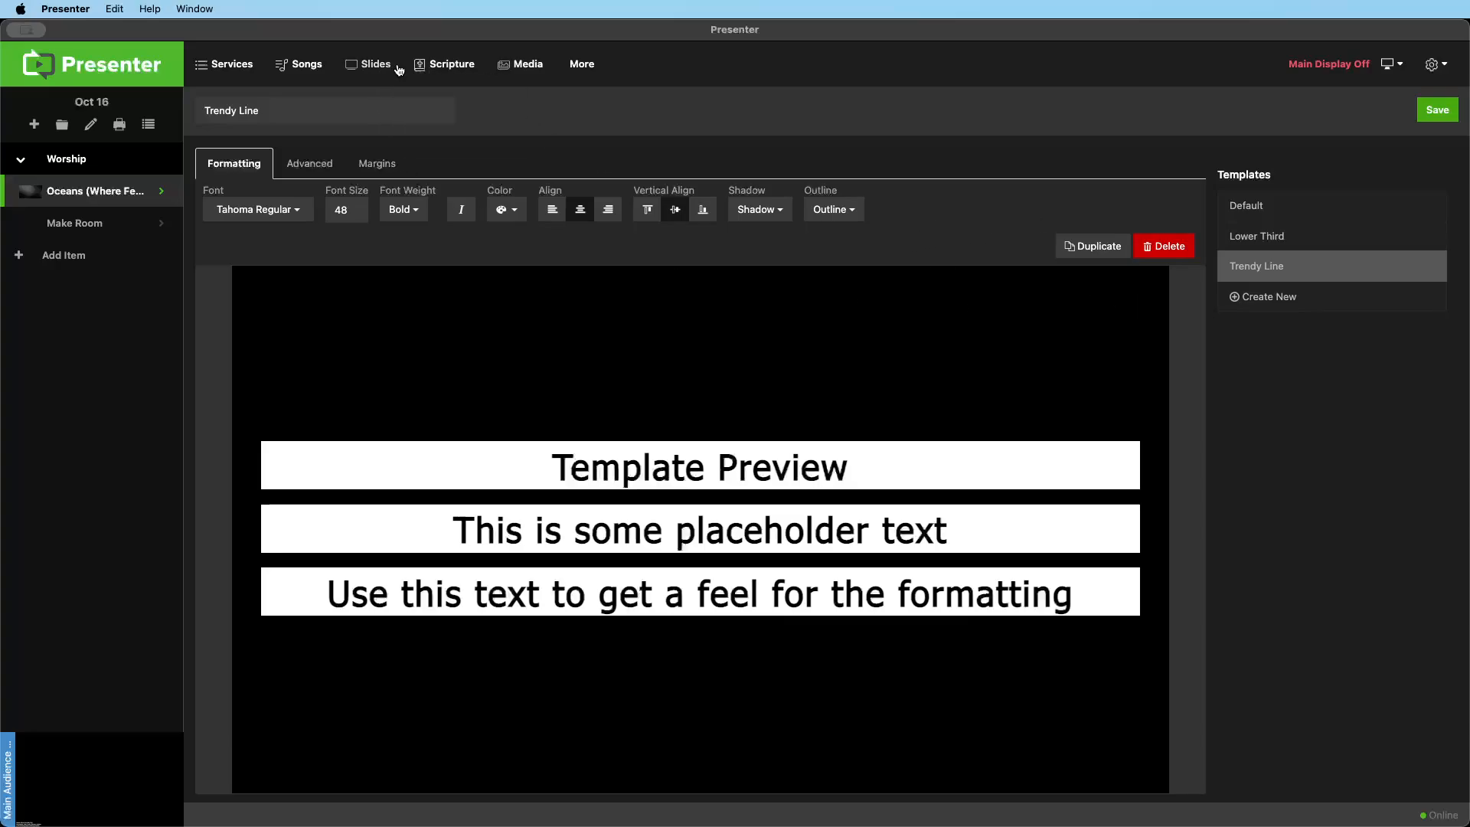
{"action": "left_click", "coordinate": [444, 64]}
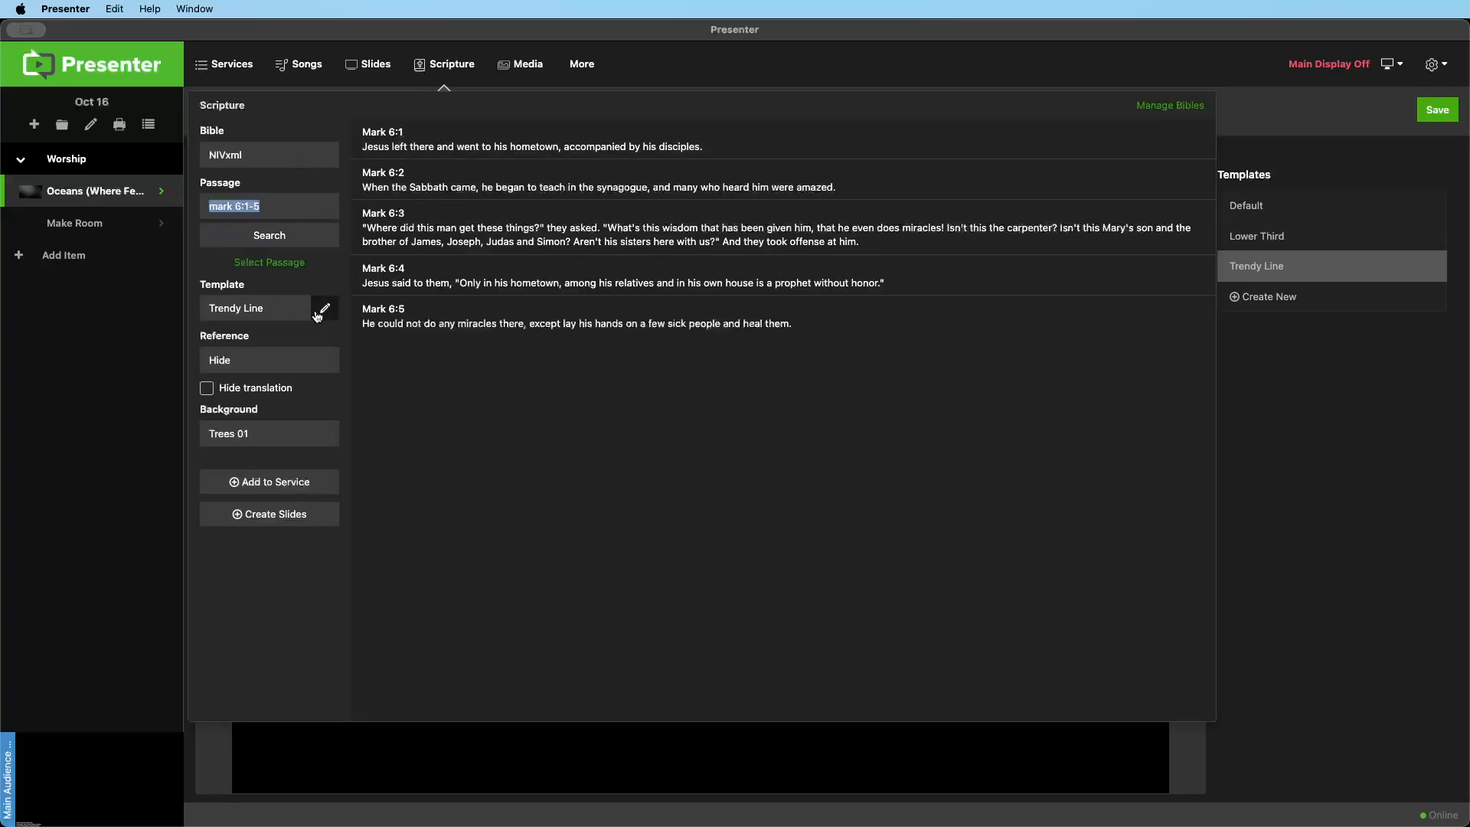
{"action": "left_click", "coordinate": [293, 309]}
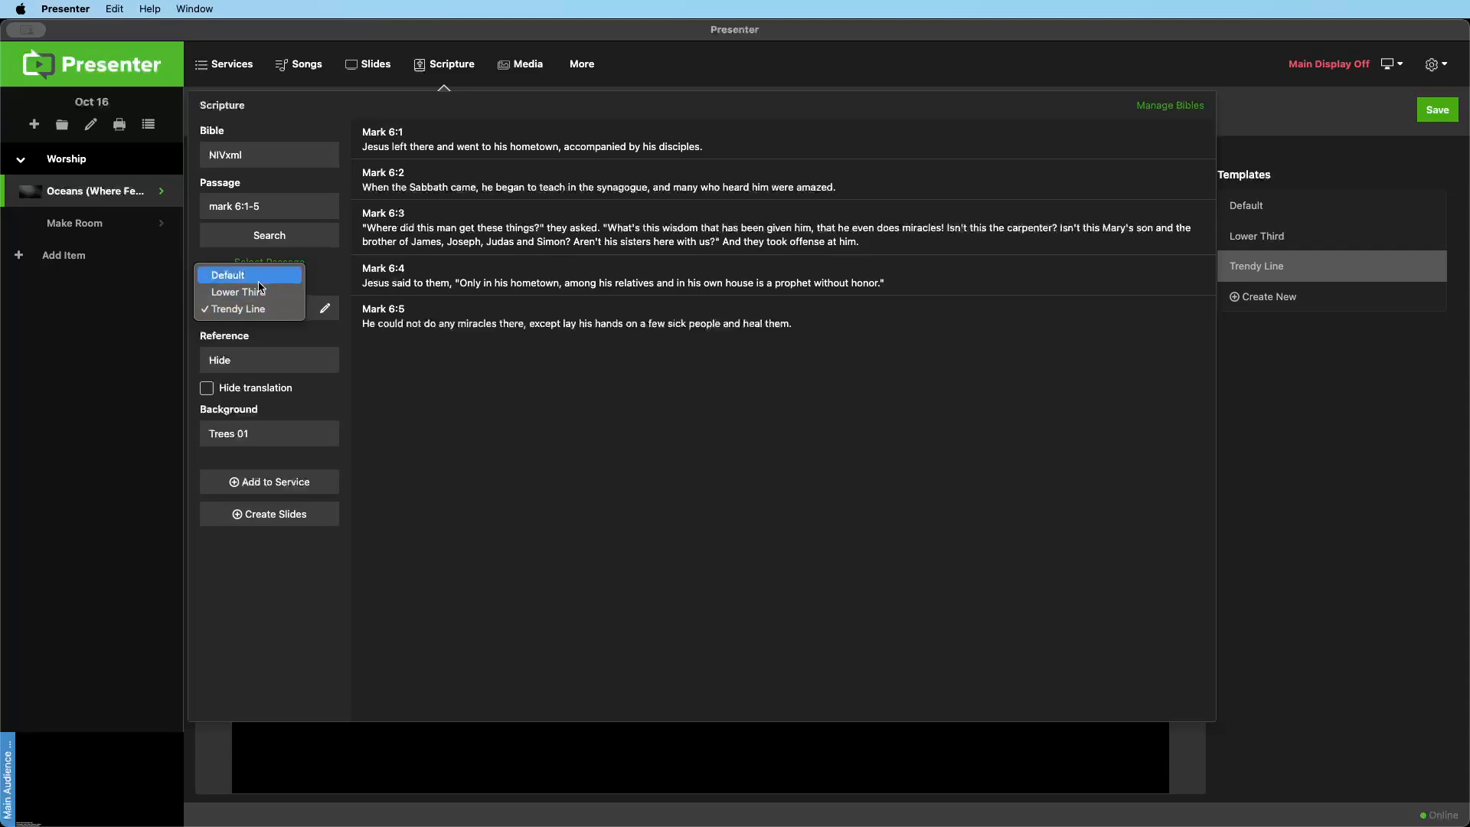
{"action": "left_click", "coordinate": [258, 281]}
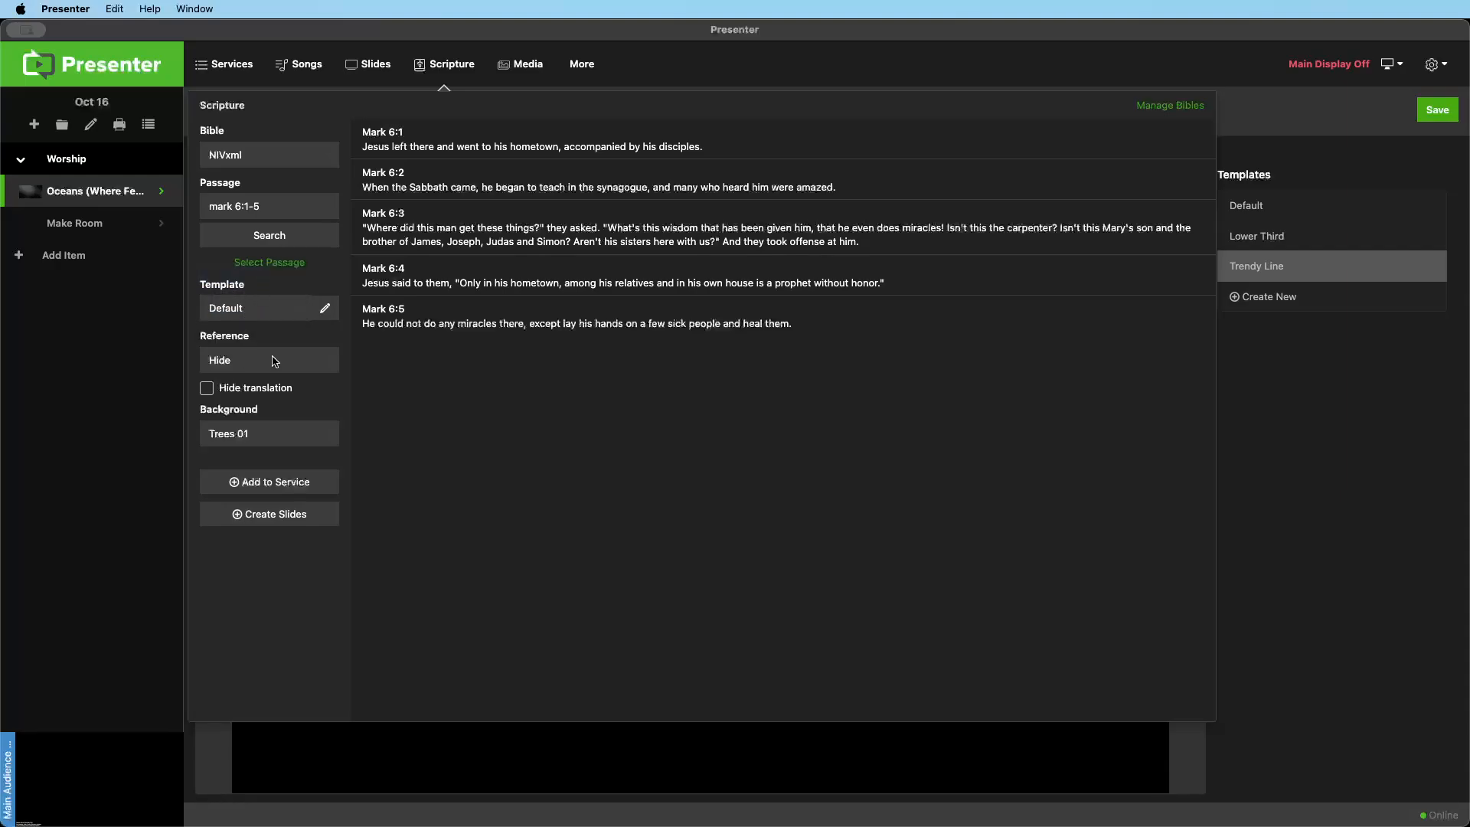
Place the verse reference at Bottom Left and display Mark 6:1 live with the translation hidden
{"action": "left_click", "coordinate": [328, 363]}
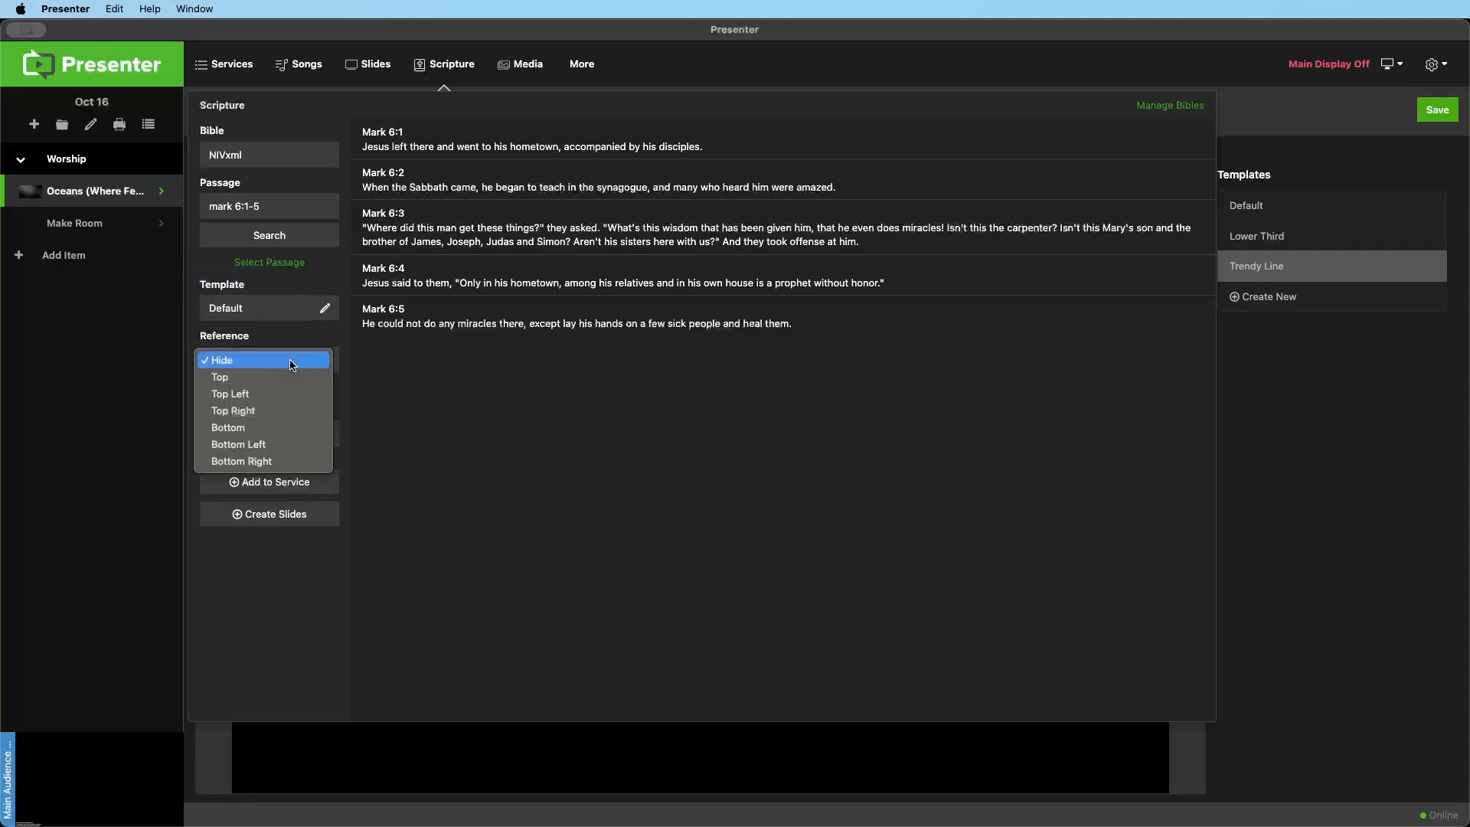
{"action": "left_click", "coordinate": [273, 444]}
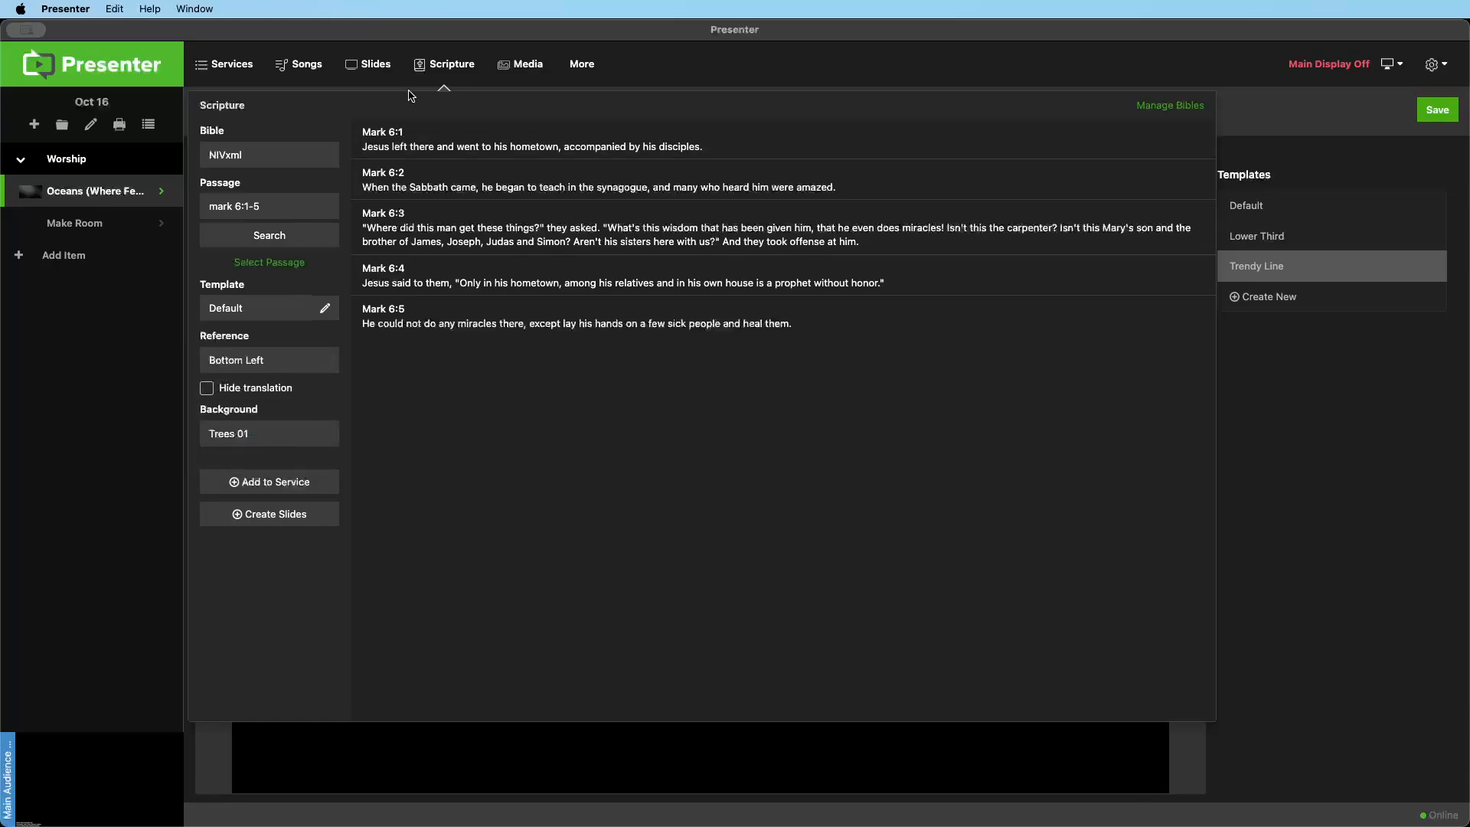
{"action": "left_click", "coordinate": [471, 147]}
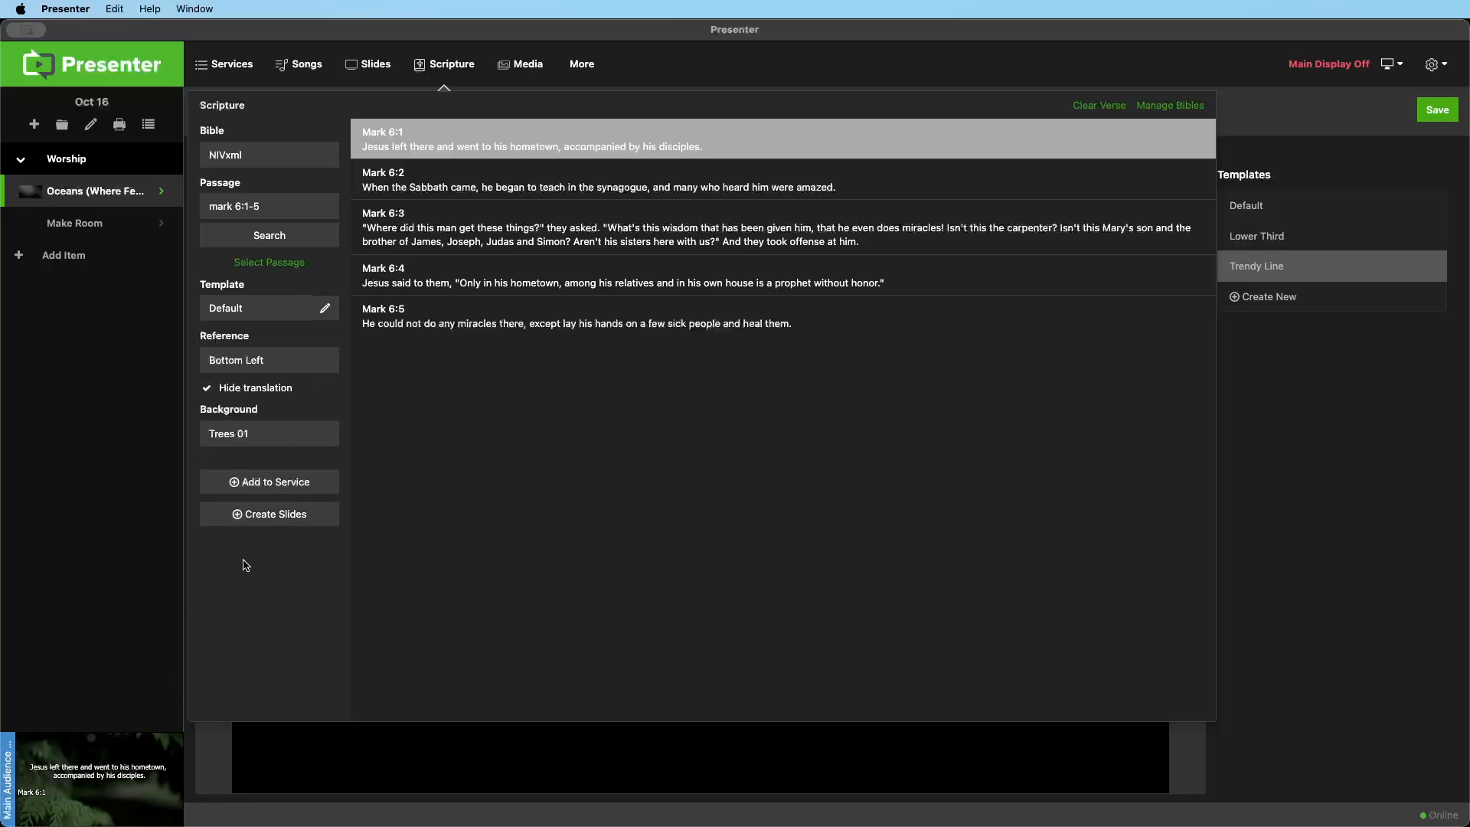
Add the Mark 6:1-5 passage to the Oct 16 service and present its verses in order through Mark 6:5
{"action": "left_click", "coordinate": [256, 490]}
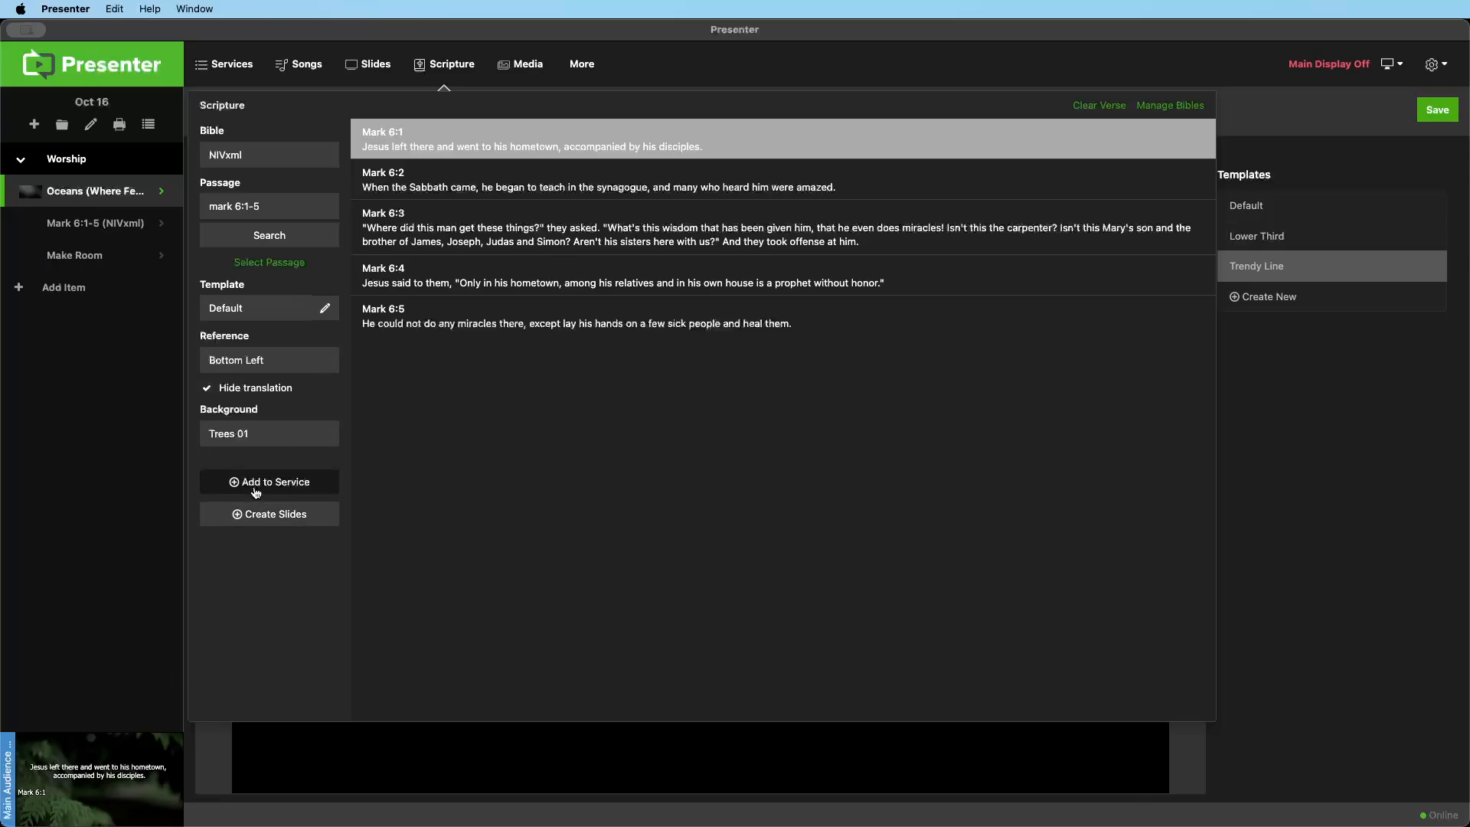
{"action": "left_click", "coordinate": [98, 232]}
{"action": "left_click", "coordinate": [504, 245]}
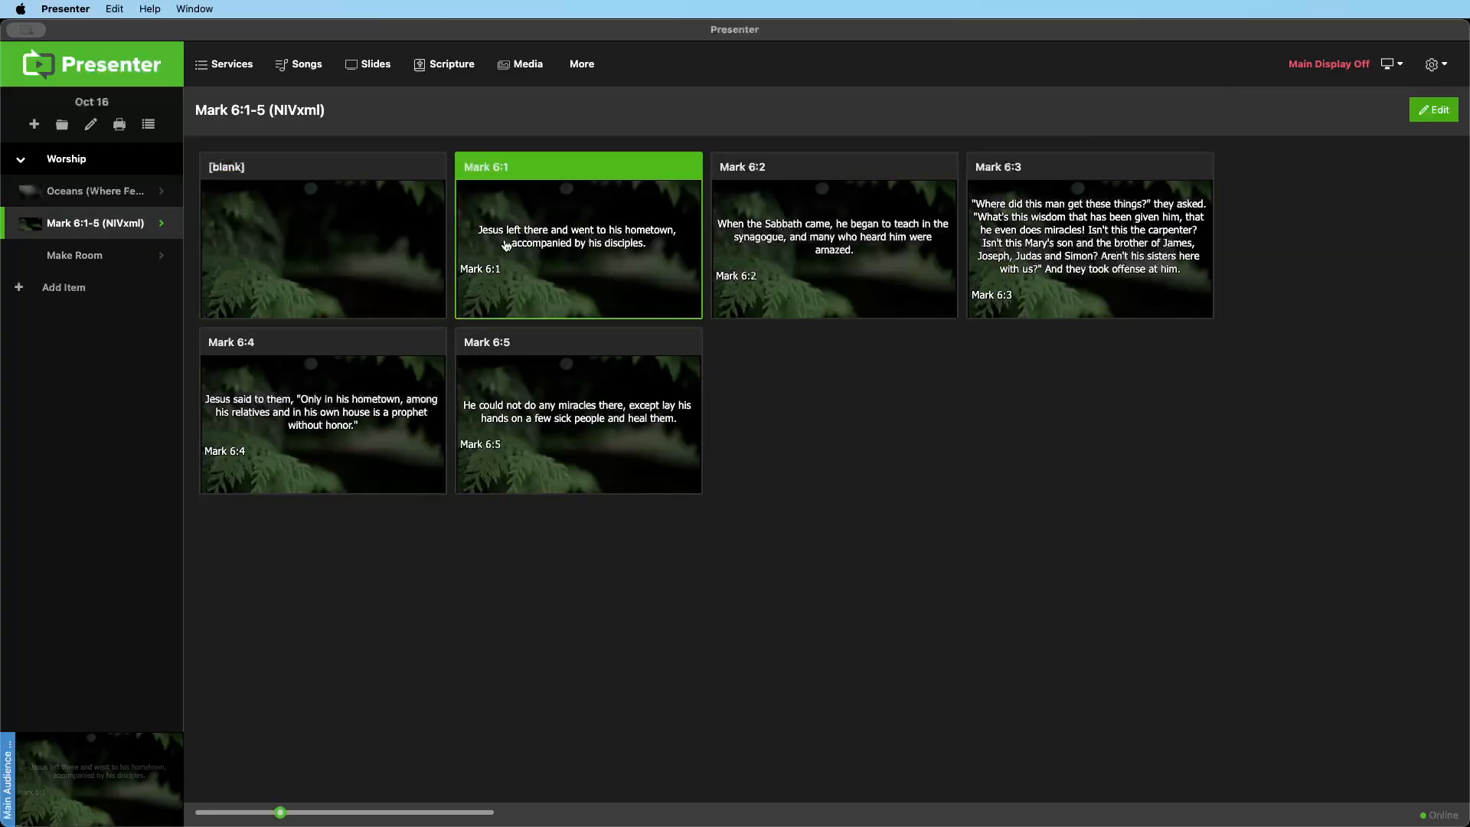
{"action": "left_click", "coordinate": [783, 246]}
{"action": "key", "text": "Right"}
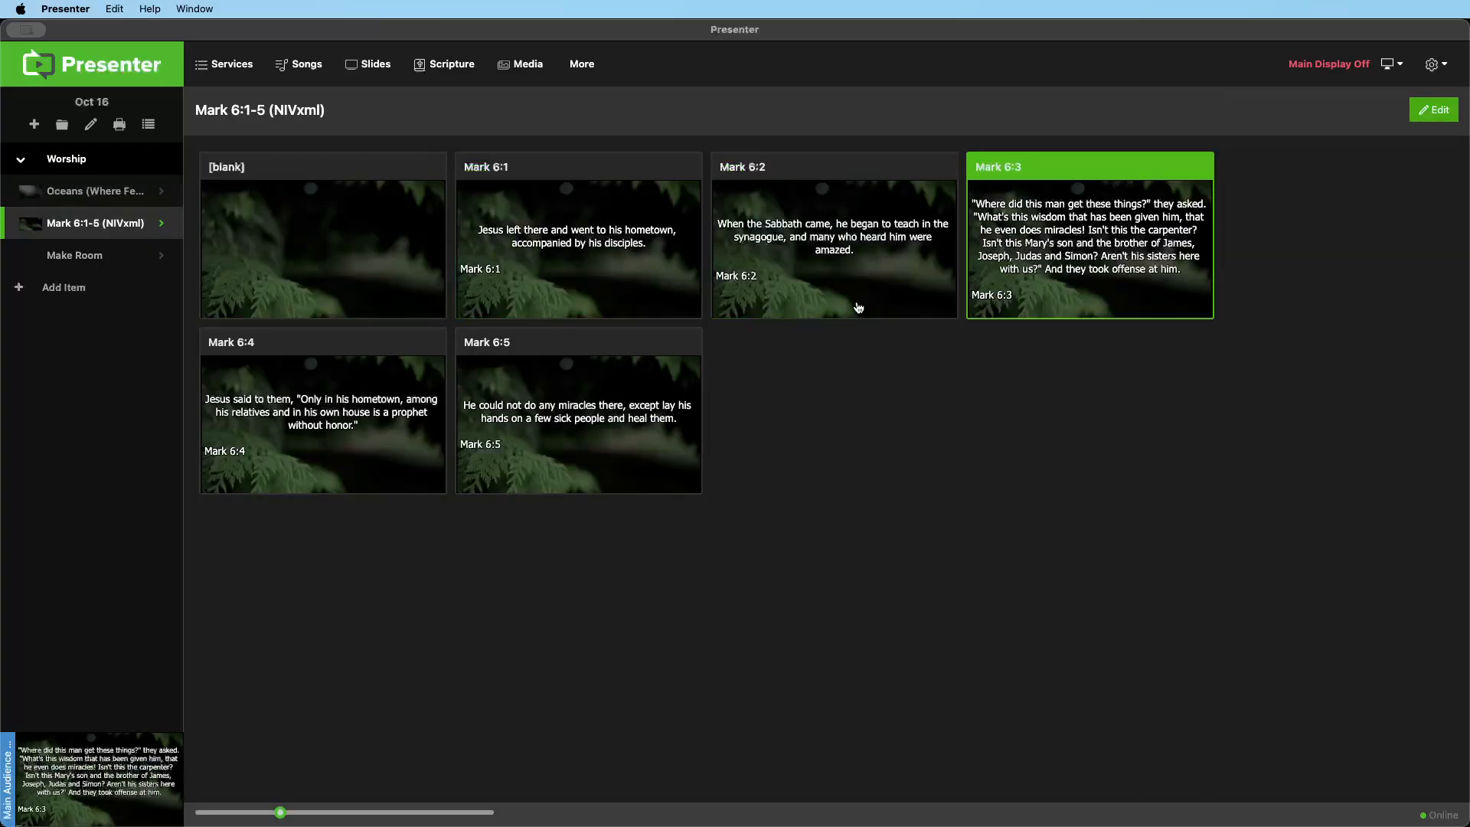
{"action": "left_click", "coordinate": [376, 401]}
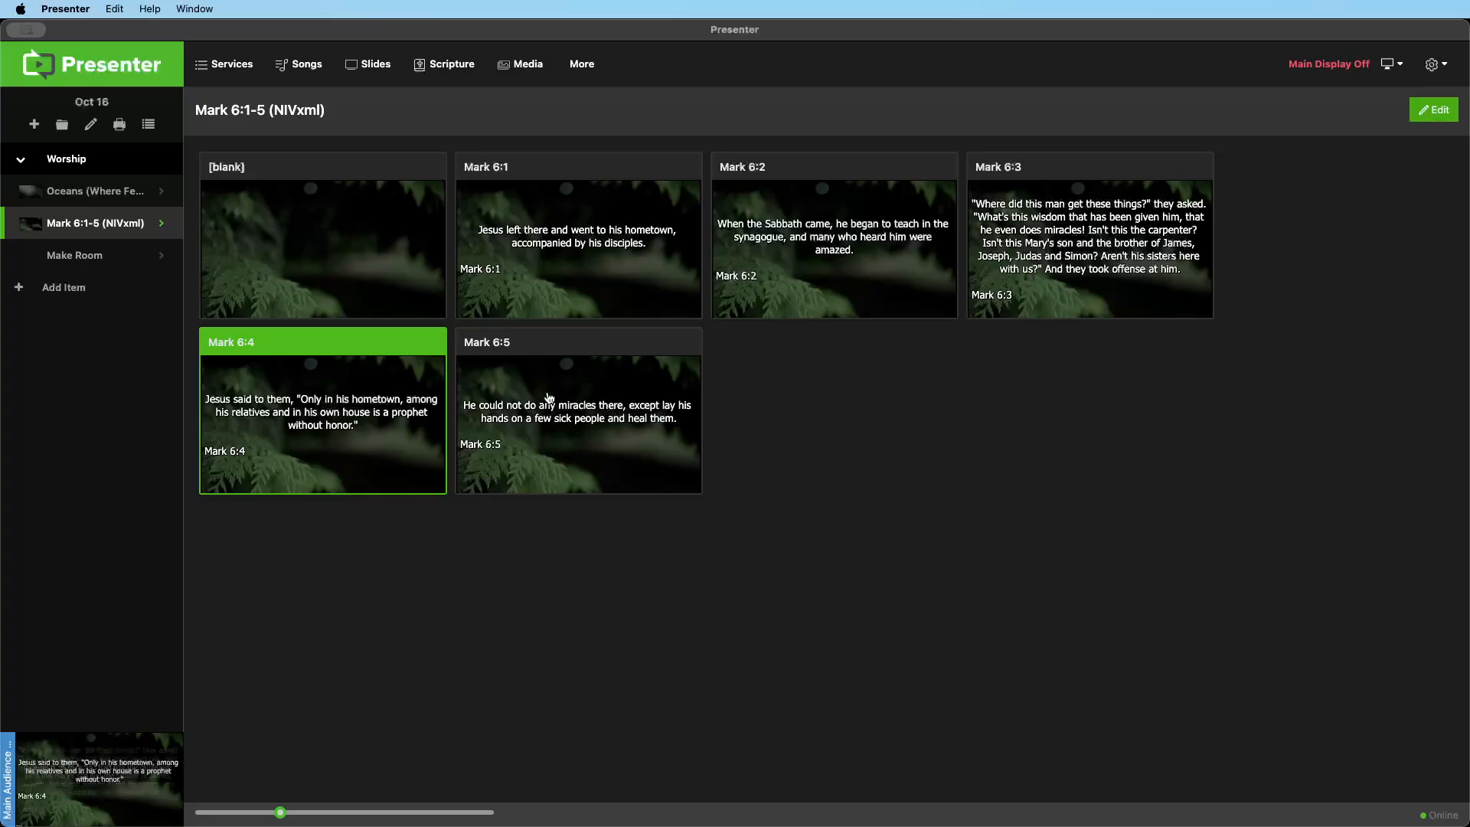
{"action": "key", "text": "Right"}
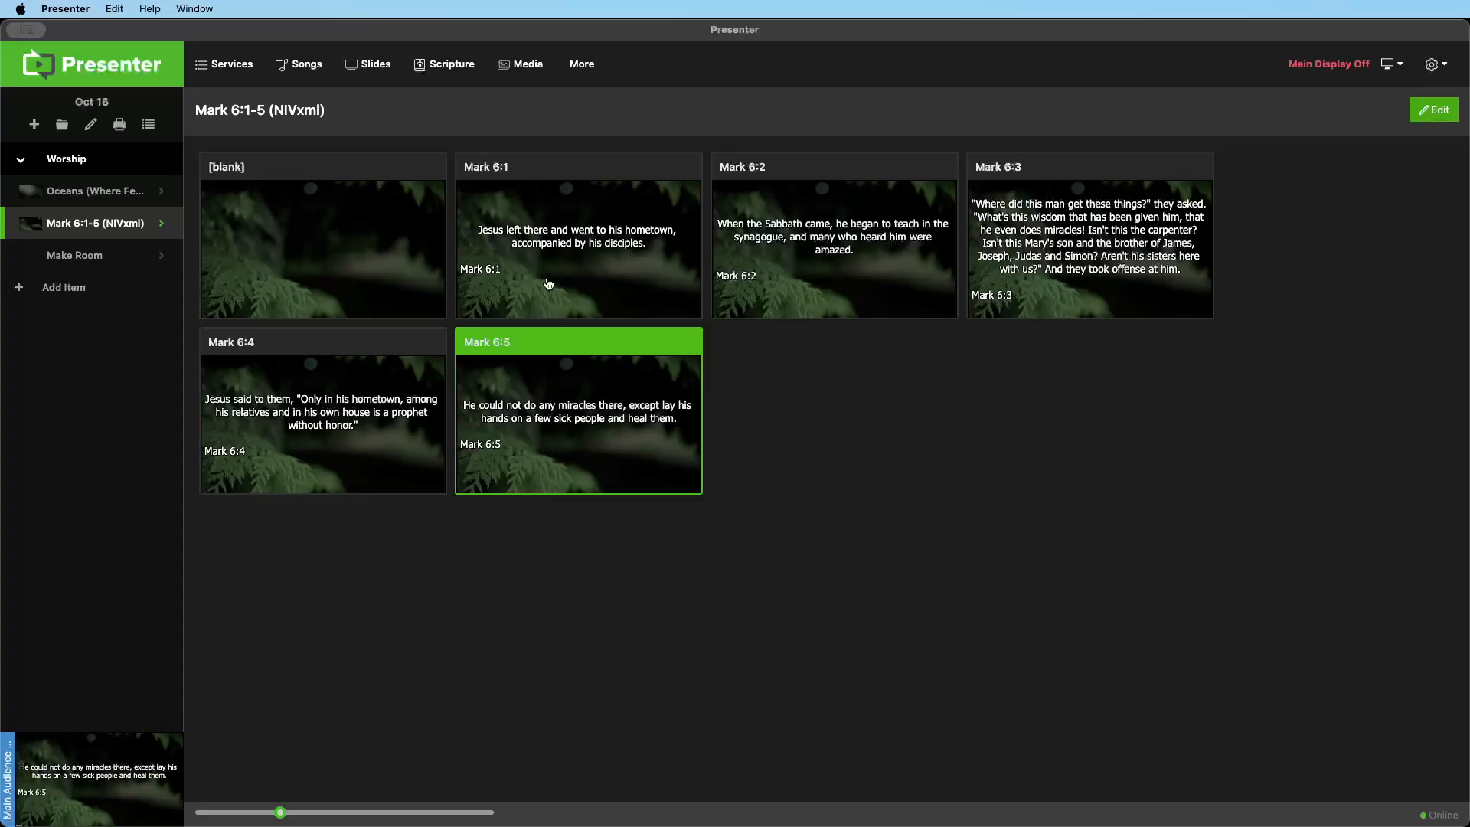
Delete the Mark 6:1-5 scripture item from the Oct 16 service
{"action": "left_click", "coordinate": [160, 223]}
{"action": "left_click", "coordinate": [1283, 111]}
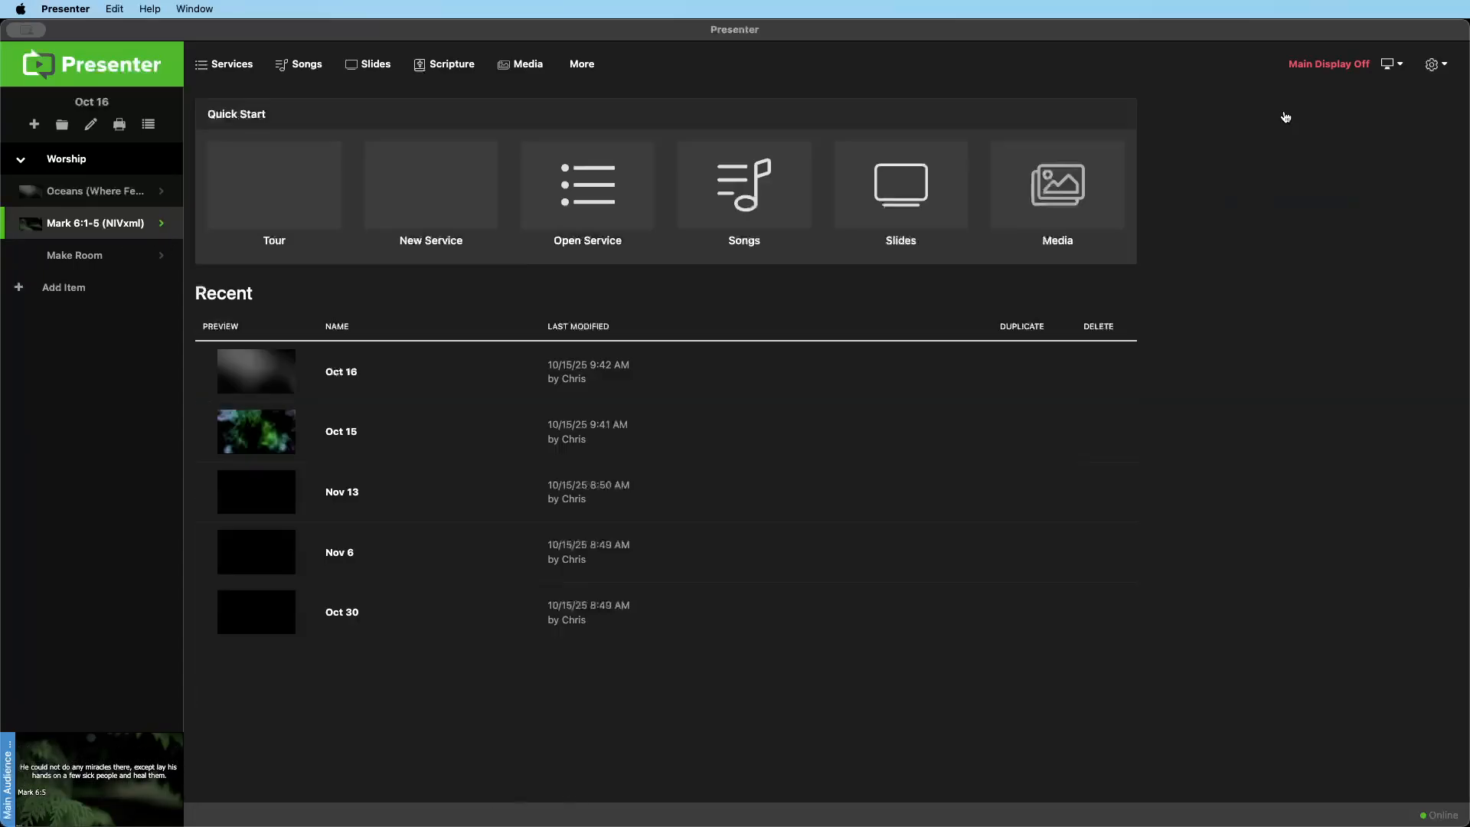